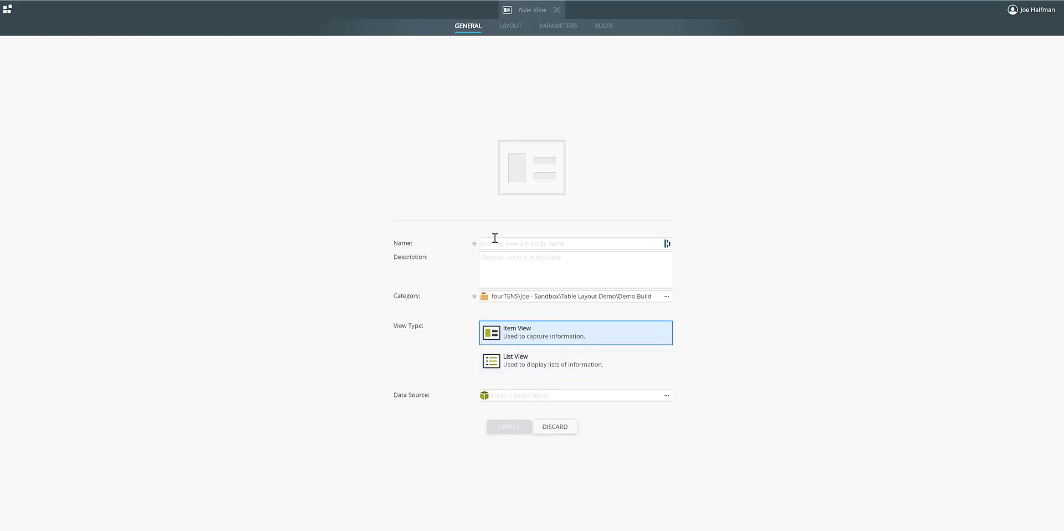
# Create an item view named Demo.TableLayout.View.
pyautogui.click(496, 242)
pyautogui.write('Demo.TableLayout.View')
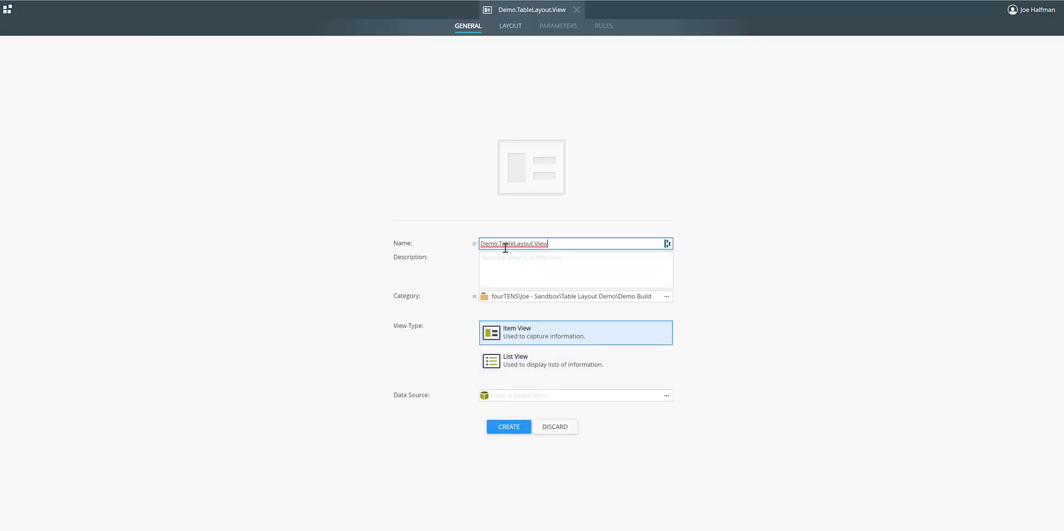
pyautogui.click(509, 427)
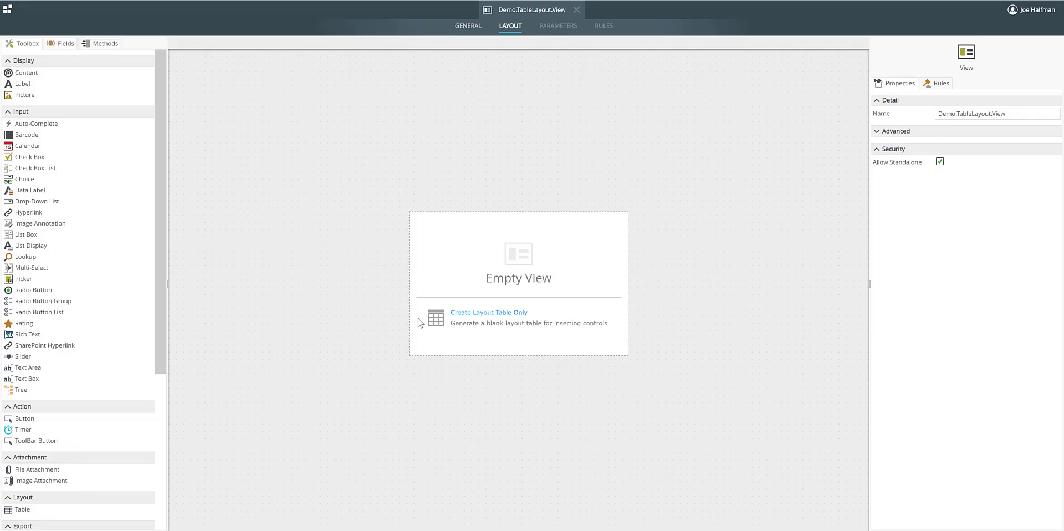
# Create a blank layout table with 3 columns and 1 row in the empty view.
pyautogui.click(487, 320)
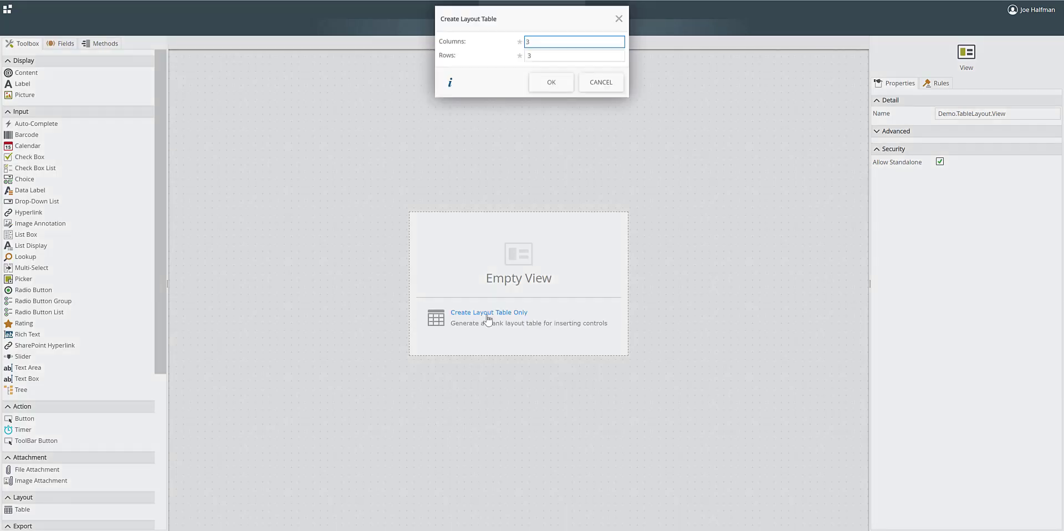
pyautogui.doubleClick(547, 56)
pyautogui.write('1')
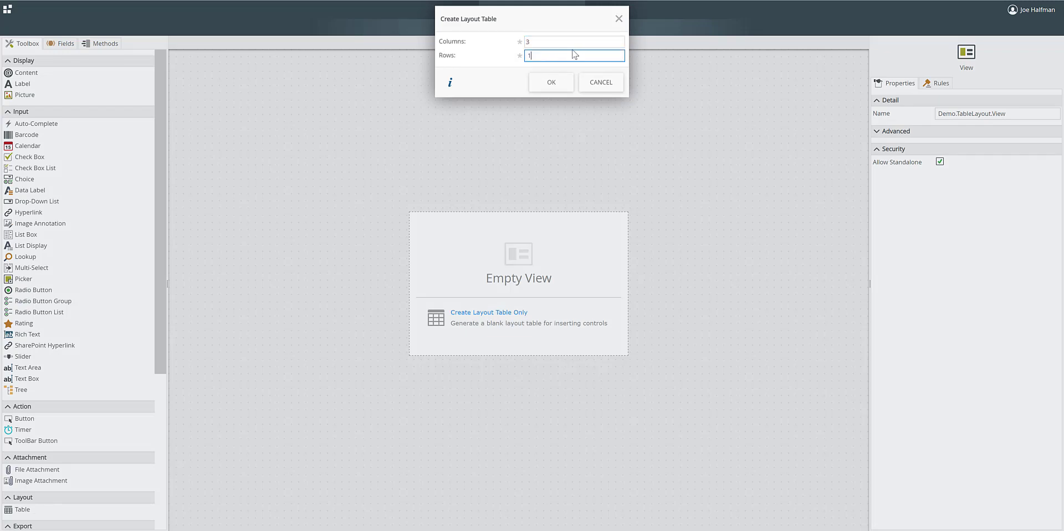
pyautogui.click(544, 83)
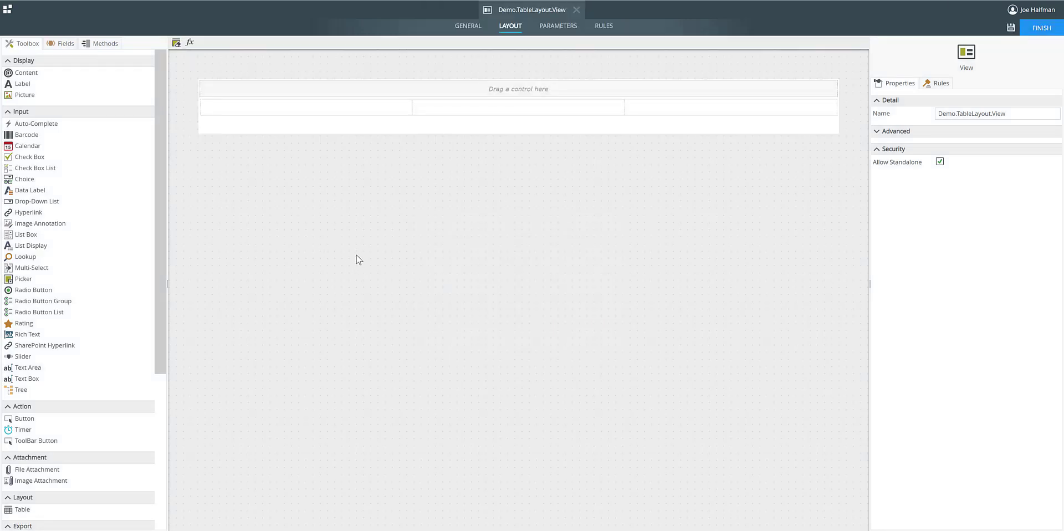
# Set the widths of the layout table's first and third columns to 350 px each.
pyautogui.click(351, 108)
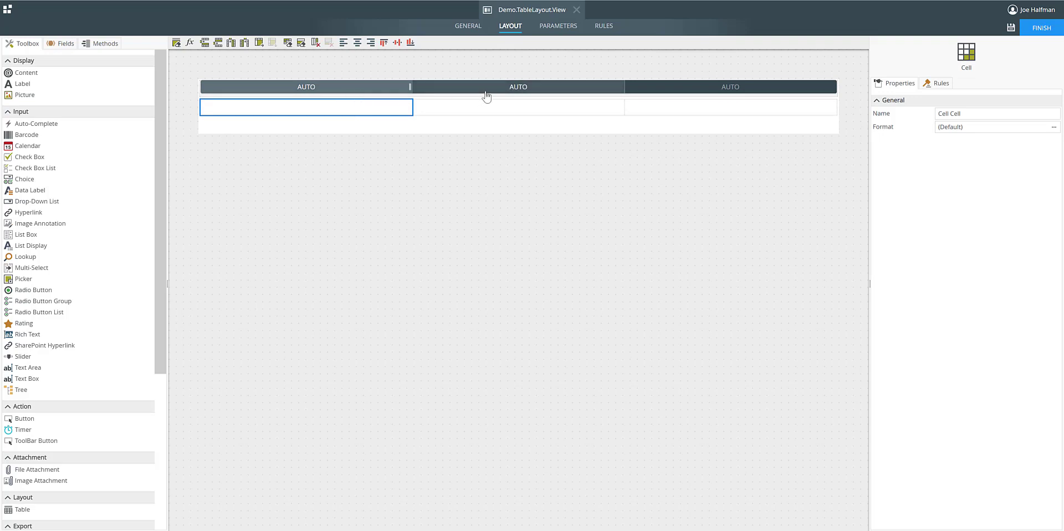
pyautogui.click(311, 88)
pyautogui.click(950, 113)
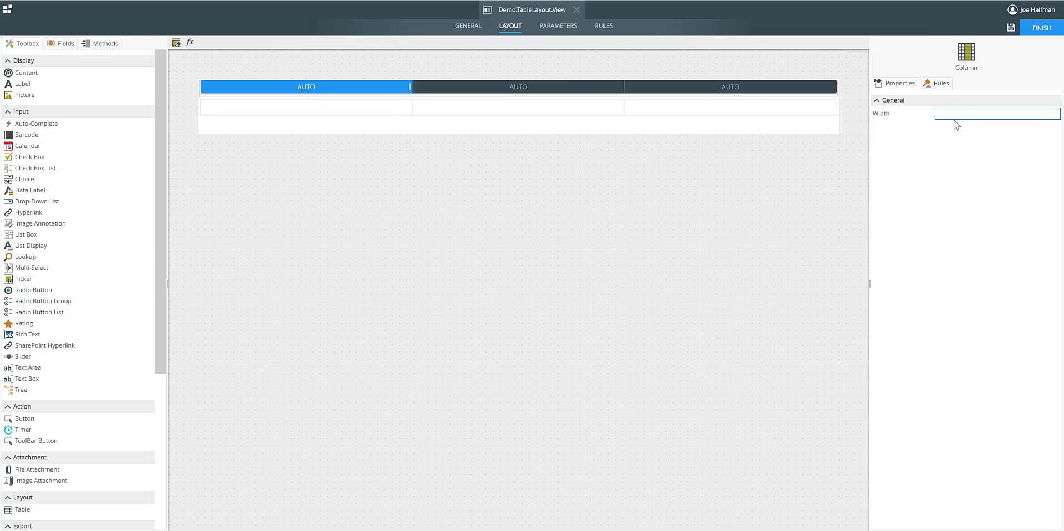
pyautogui.write('350')
pyautogui.click(741, 88)
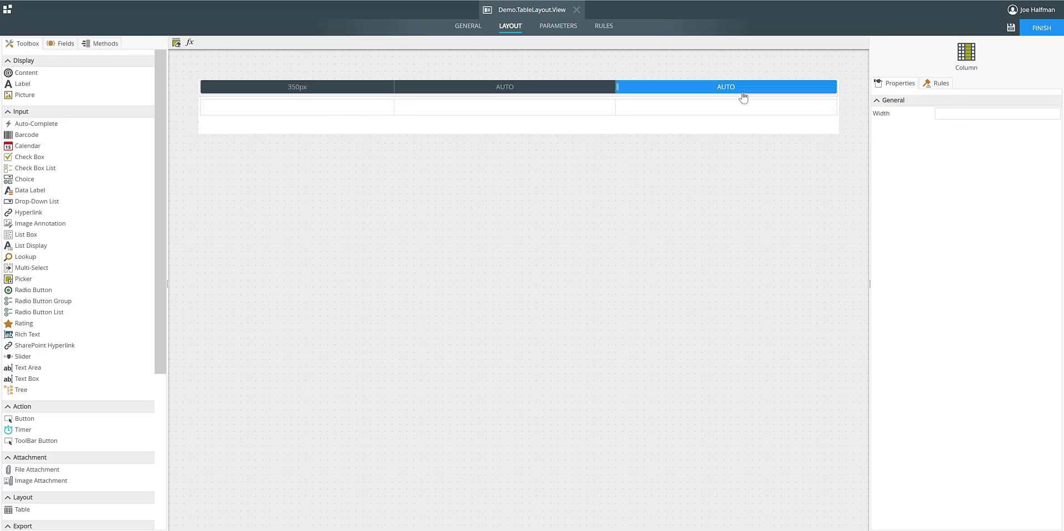
pyautogui.click(944, 113)
pyautogui.write('350')
pyautogui.click(806, 165)
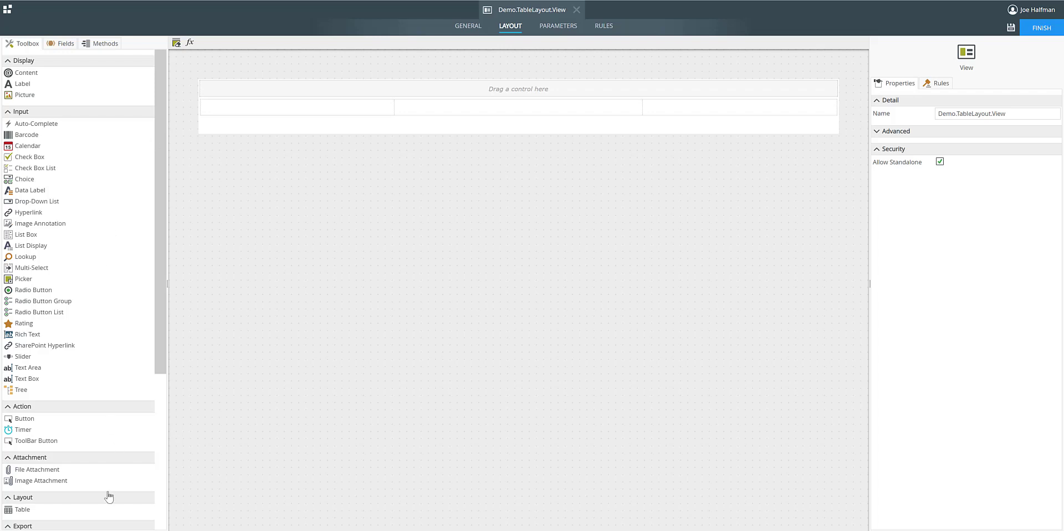
# Insert a nested table with 2 columns and 2 rows into the layout table's first cell.
pyautogui.moveTo(17, 512); pyautogui.dragTo(324, 115)
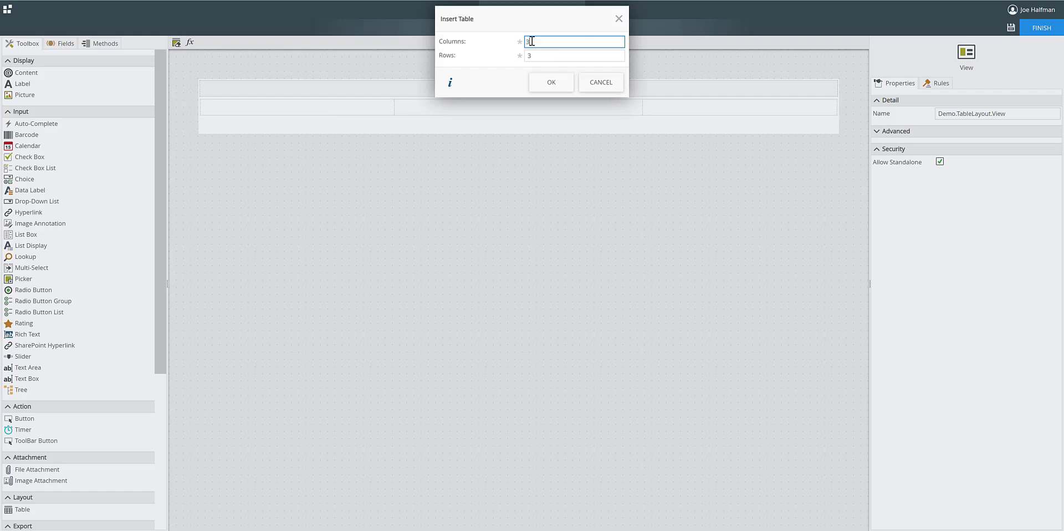
pyautogui.moveTo(527, 41); pyautogui.dragTo(547, 54)
pyautogui.write('22')
pyautogui.click(551, 82)
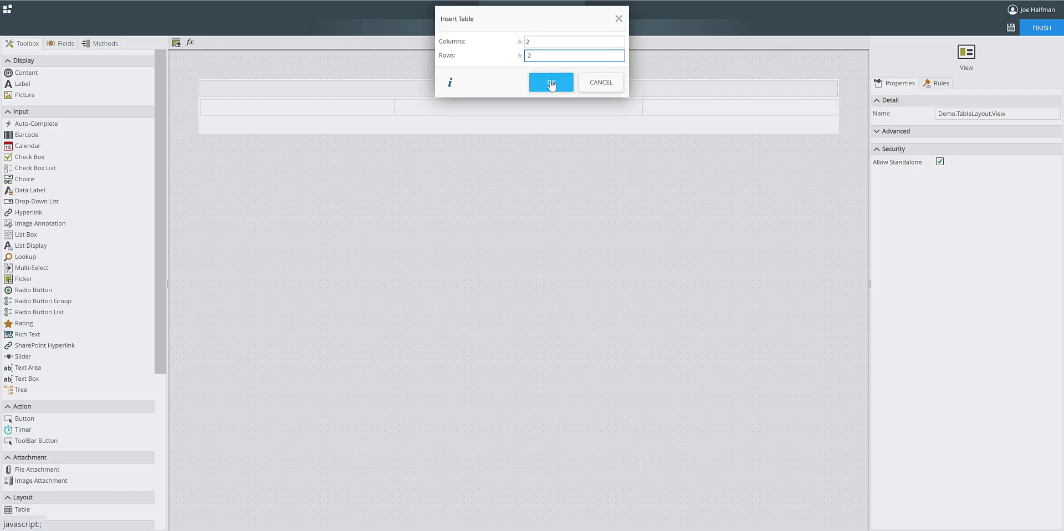
pyautogui.click(349, 308)
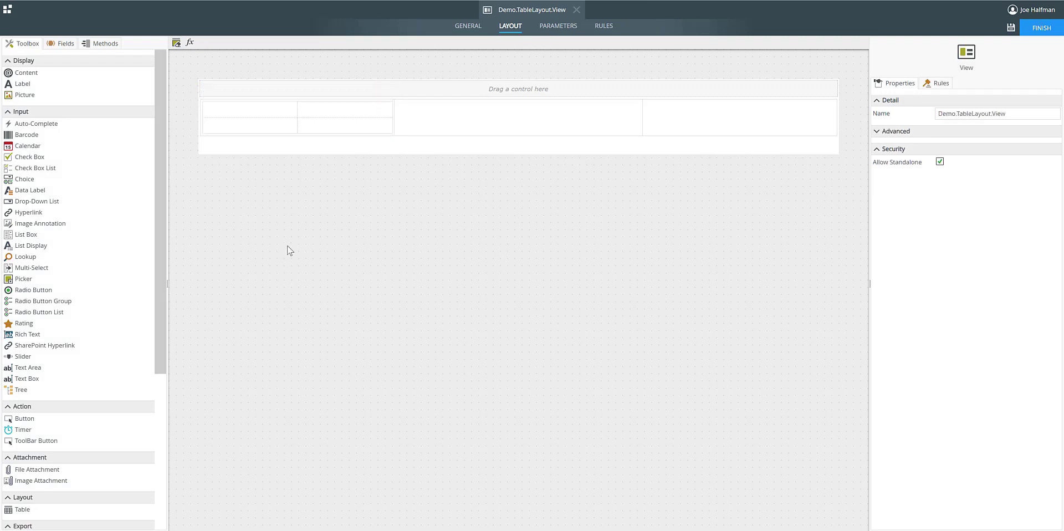
# Merge the two cells in the second row of the nested table.
pyautogui.click(272, 131)
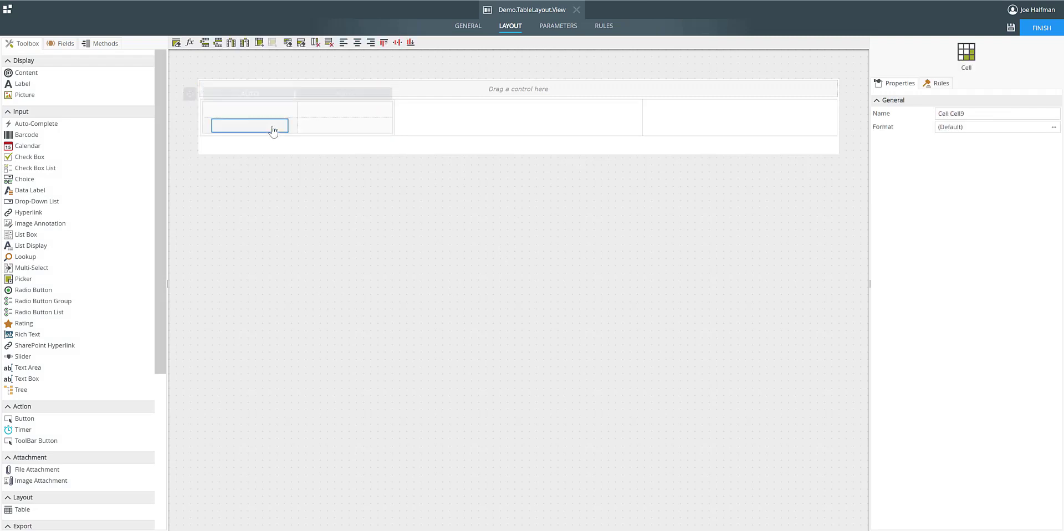
pyautogui.click(259, 42)
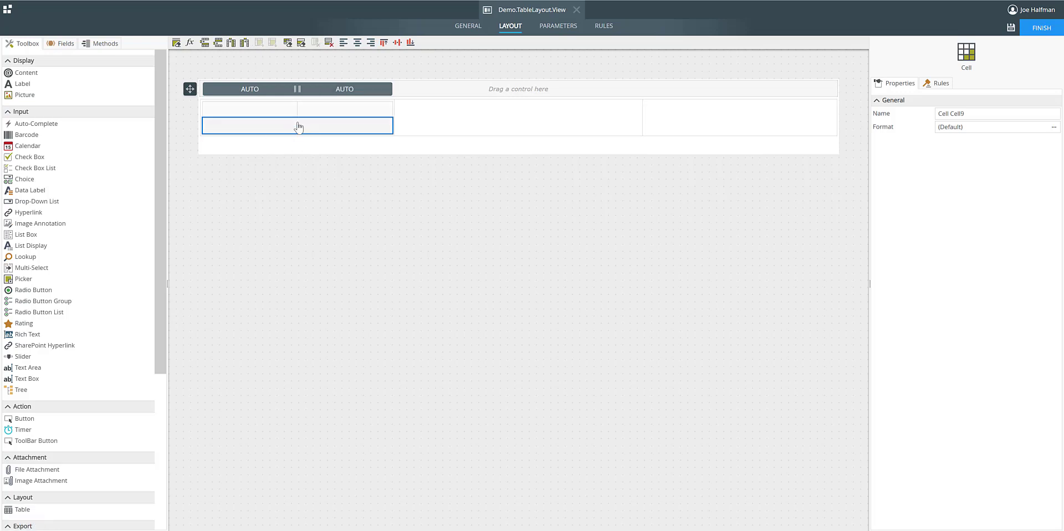
pyautogui.click(294, 219)
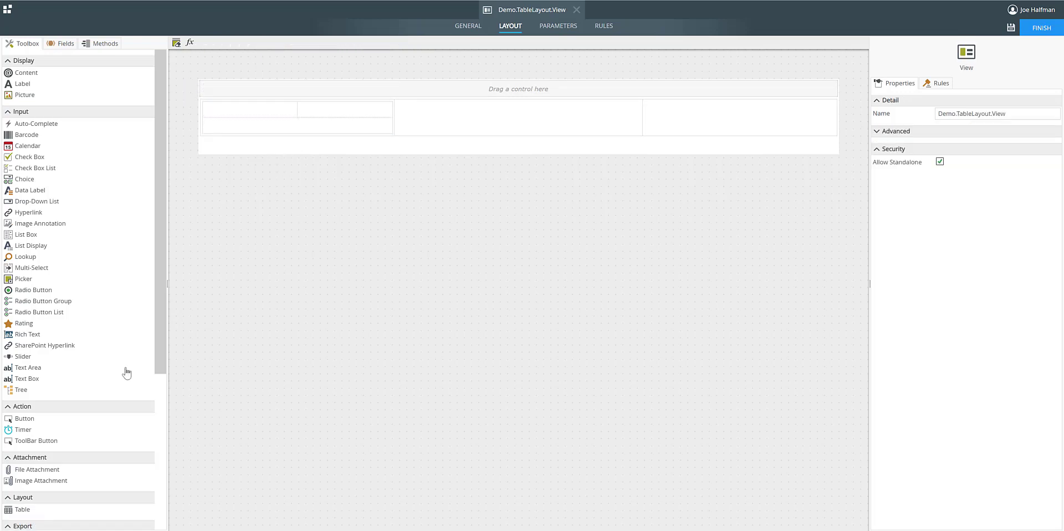
# Insert a table with 1 column and 1 row into the merged second-row cell of the nested table.
pyautogui.moveTo(31, 505); pyautogui.dragTo(295, 133)
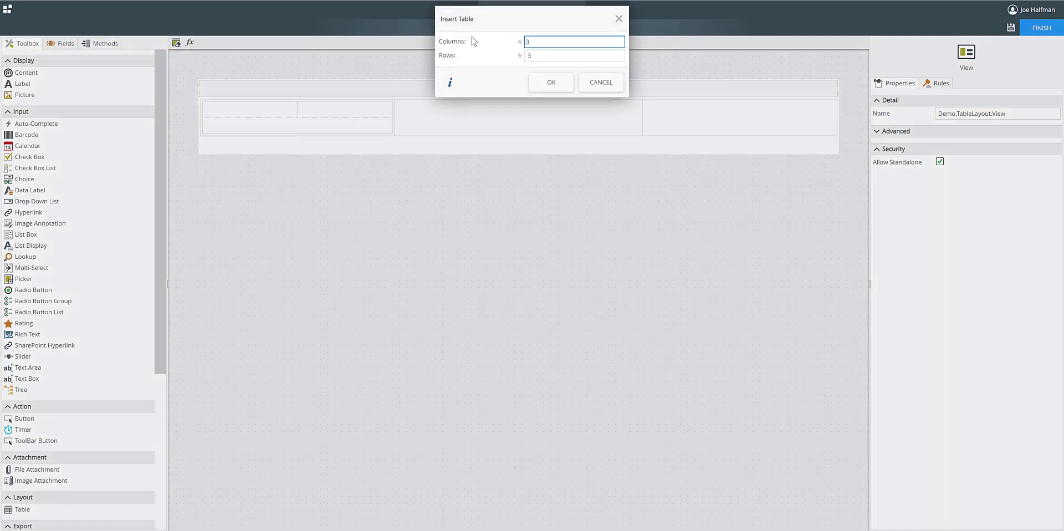
pyautogui.moveTo(550, 41); pyautogui.dragTo(526, 55)
pyautogui.write('1')
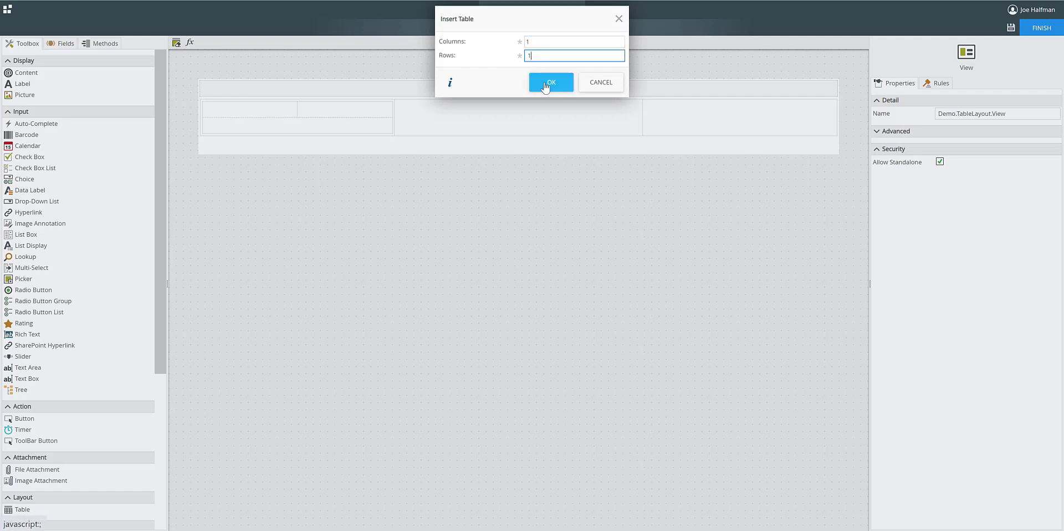
pyautogui.click(541, 82)
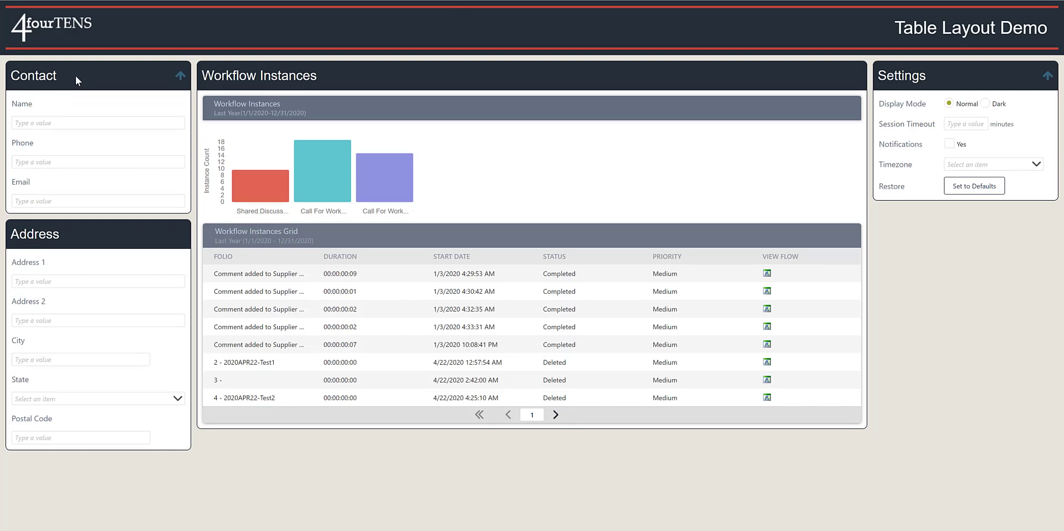
# Collapse and re-expand the Contact section in the finished Table Layout Demo form.
pyautogui.click(179, 77)
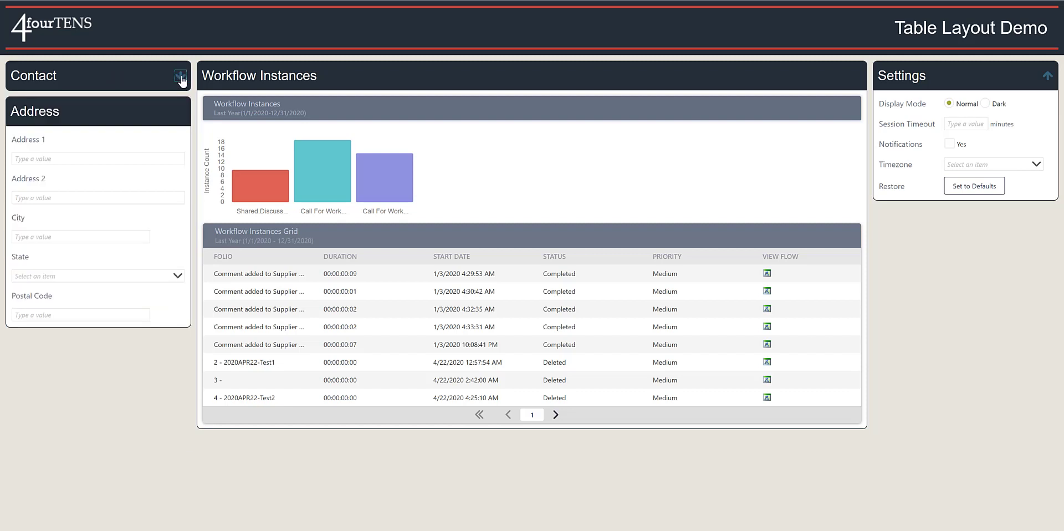
pyautogui.click(179, 77)
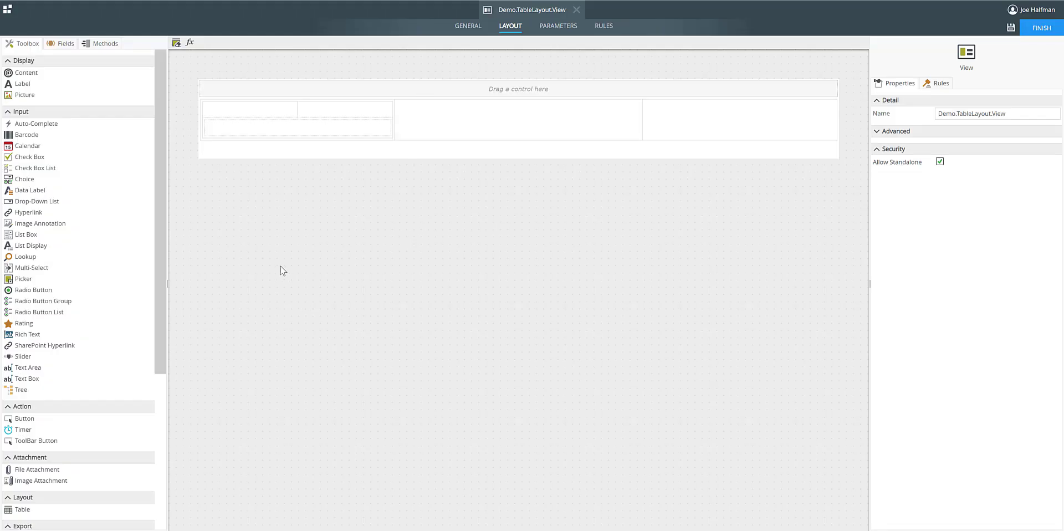
# Add five rows below the existing row of the innermost one-column table.
pyautogui.click(262, 129)
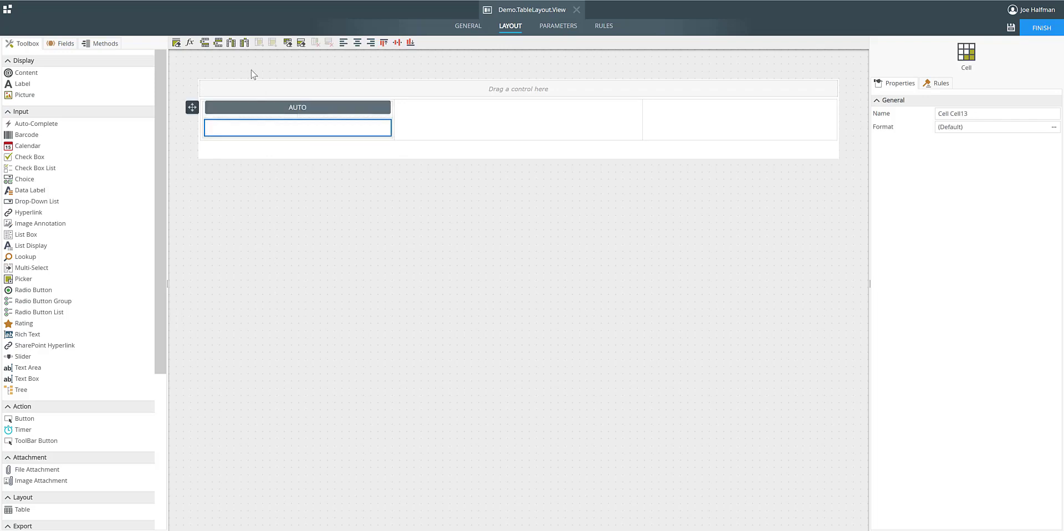
pyautogui.click(217, 43)
pyautogui.click(217, 43)
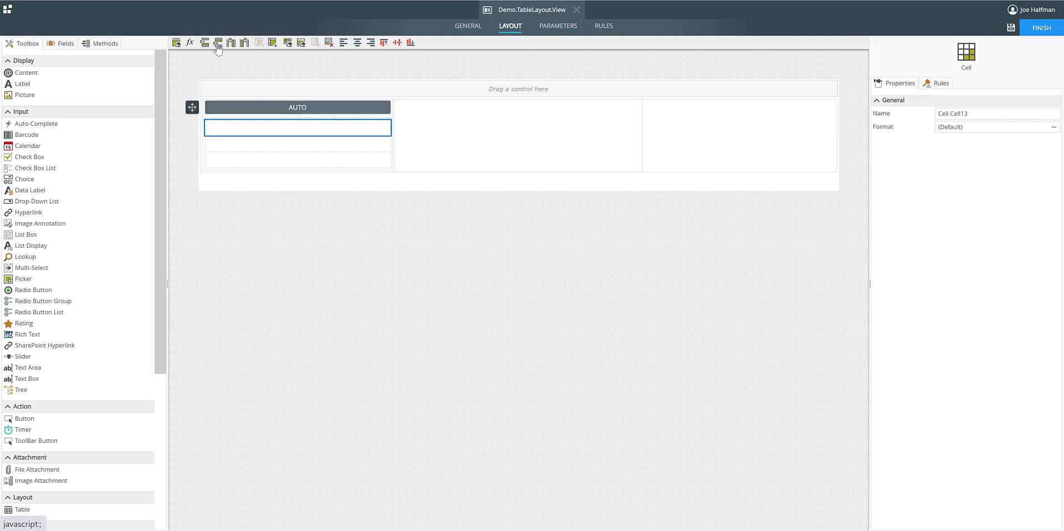
pyautogui.click(217, 44)
pyautogui.click(217, 44)
pyautogui.click(217, 44)
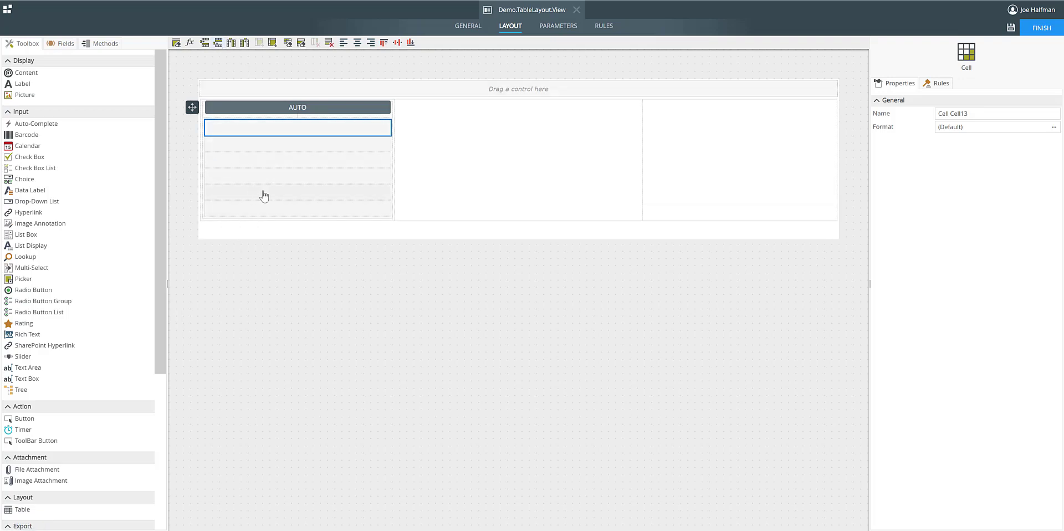
pyautogui.click(241, 268)
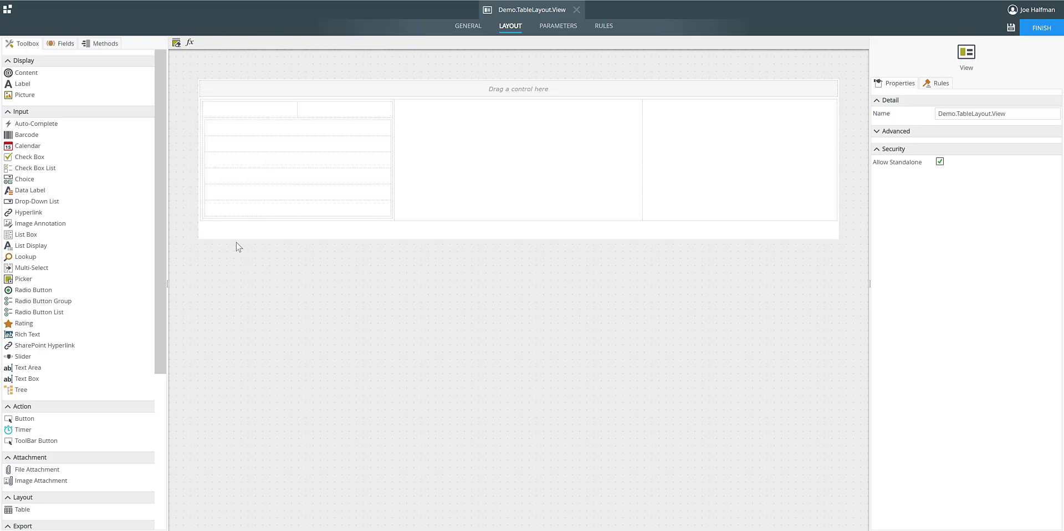
# Widen the nested two-column table's first column to about 199 px and set its second column's width to 120 px.
pyautogui.click(257, 113)
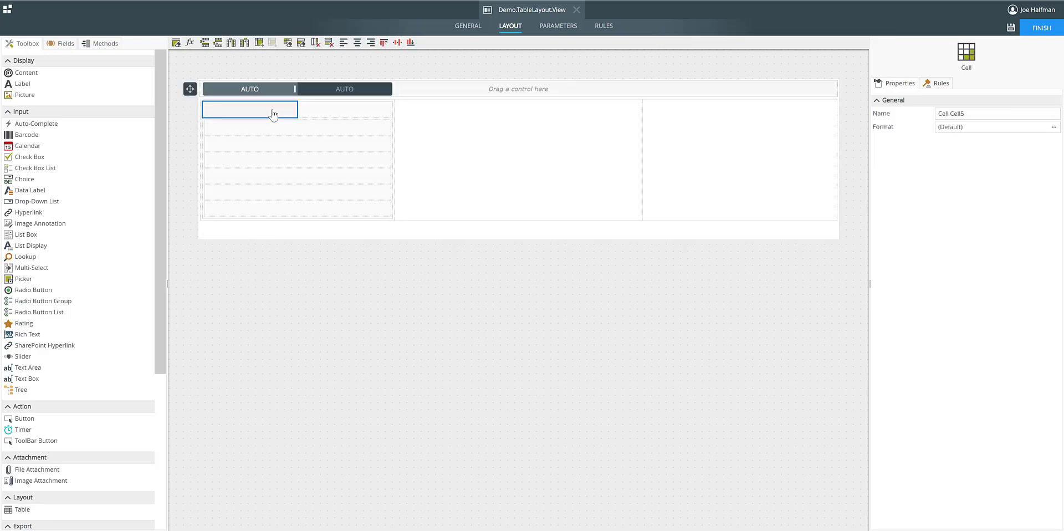
pyautogui.moveTo(298, 87)
pyautogui.mouseDown()
pyautogui.moveTo(327, 87)
pyautogui.moveTo(311, 87)
pyautogui.mouseUp()
pyautogui.click(345, 93)
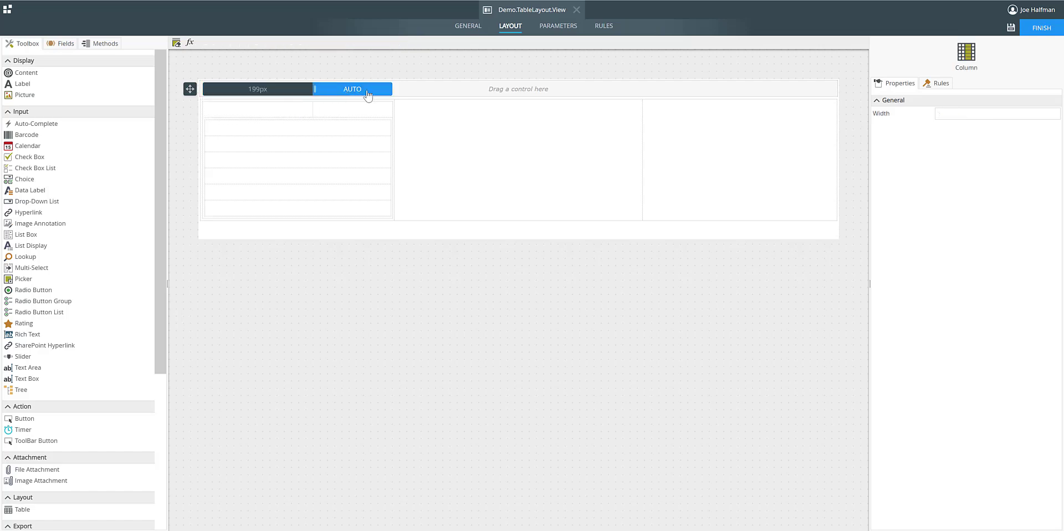
pyautogui.click(950, 115)
pyautogui.write('120')
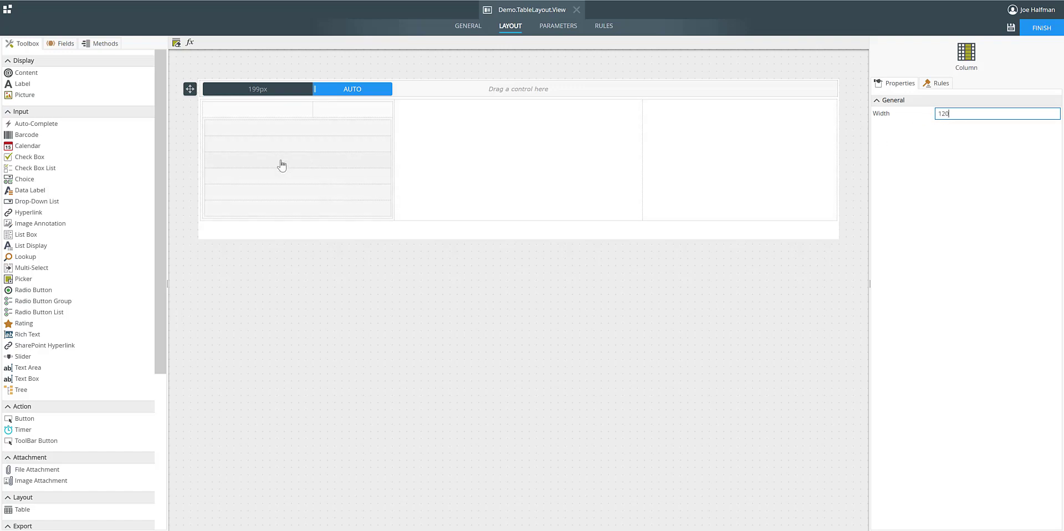
pyautogui.click(268, 134)
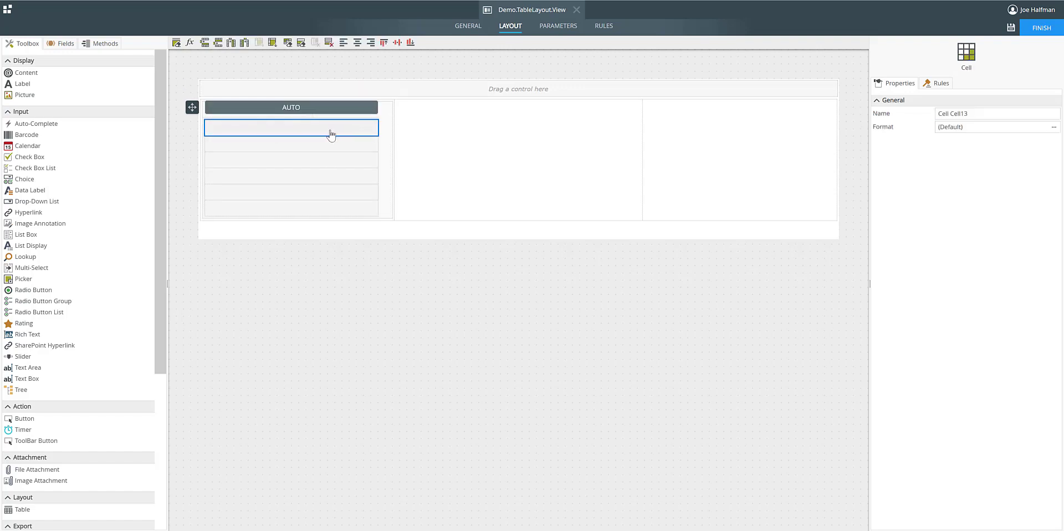
# Rename the innermost six-row table as tbContactContent.
pyautogui.click(194, 106)
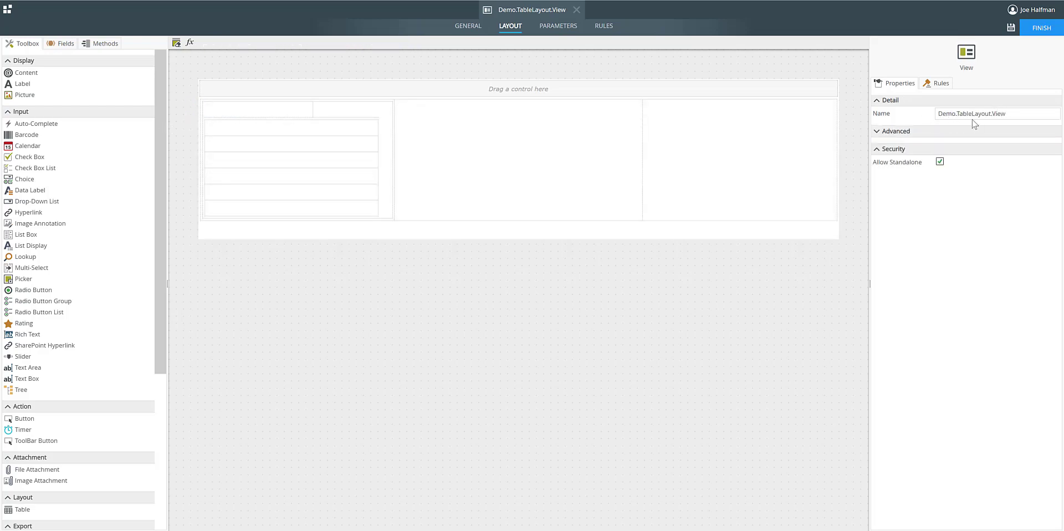
pyautogui.click(240, 132)
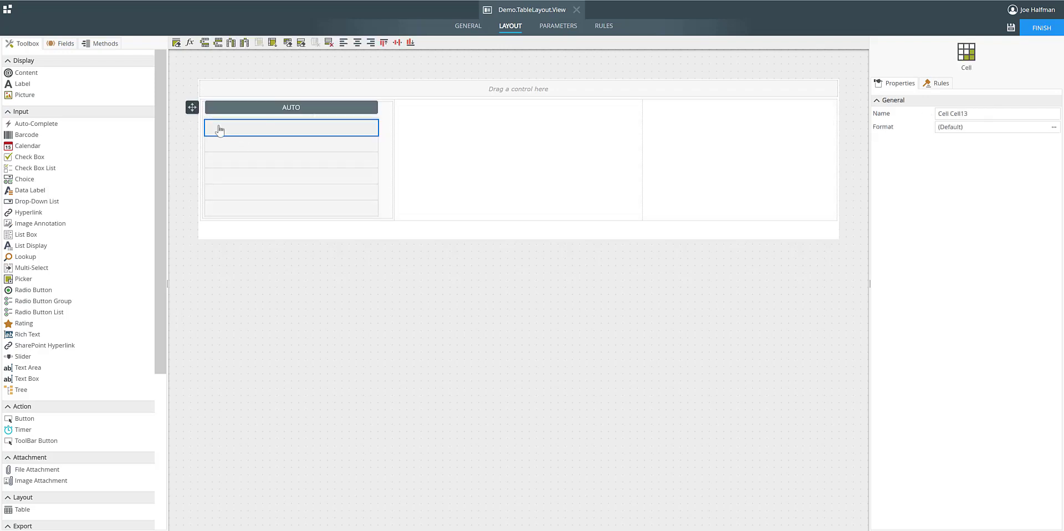
pyautogui.click(192, 108)
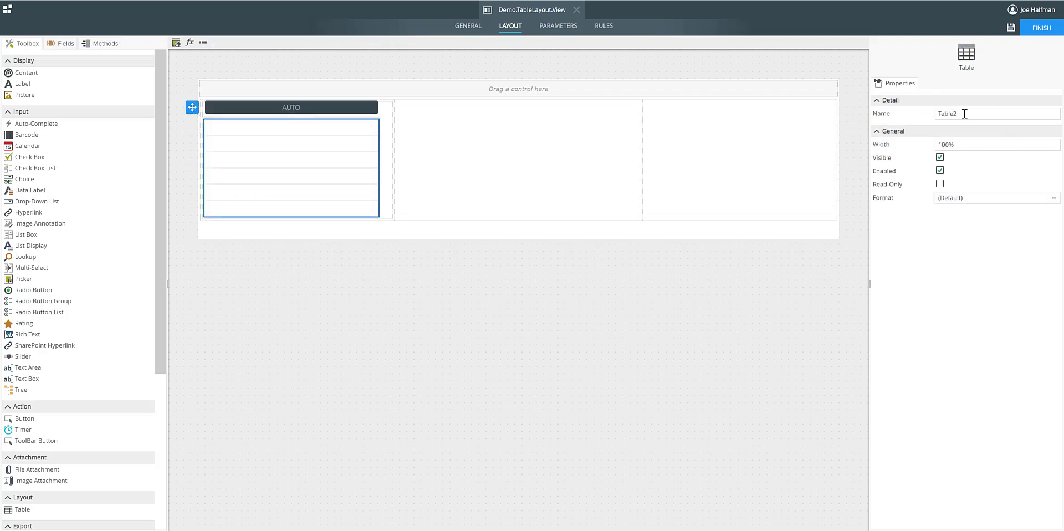
pyautogui.moveTo(964, 114); pyautogui.dragTo(900, 105)
pyautogui.write('rbl')
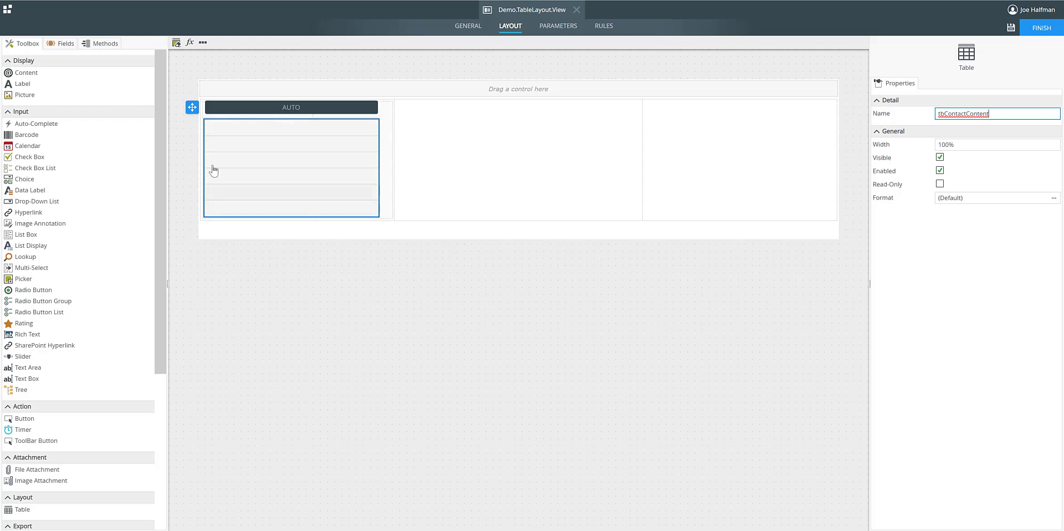
pyautogui.click(180, 111)
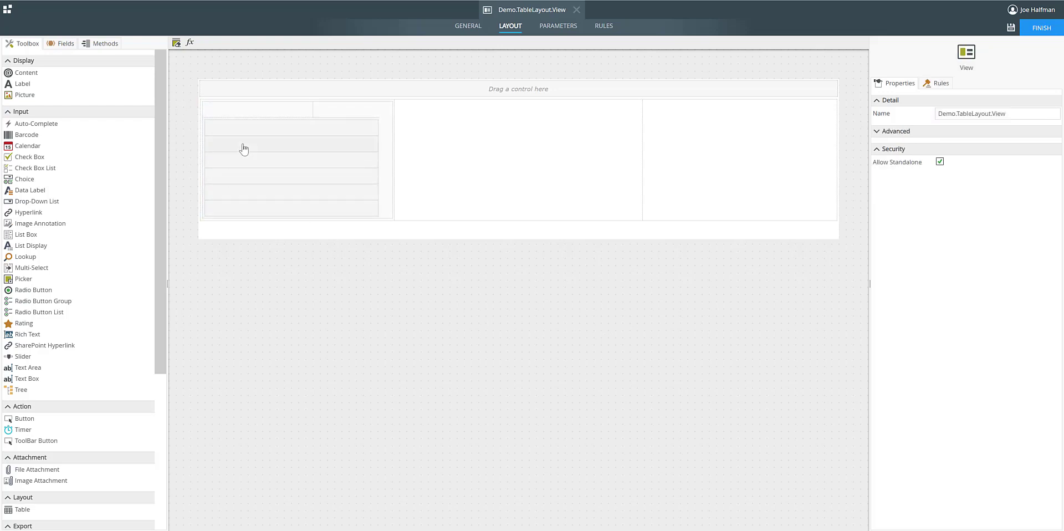
# Fill the first header cell of the nested two-column table with a black background.
pyautogui.click(232, 115)
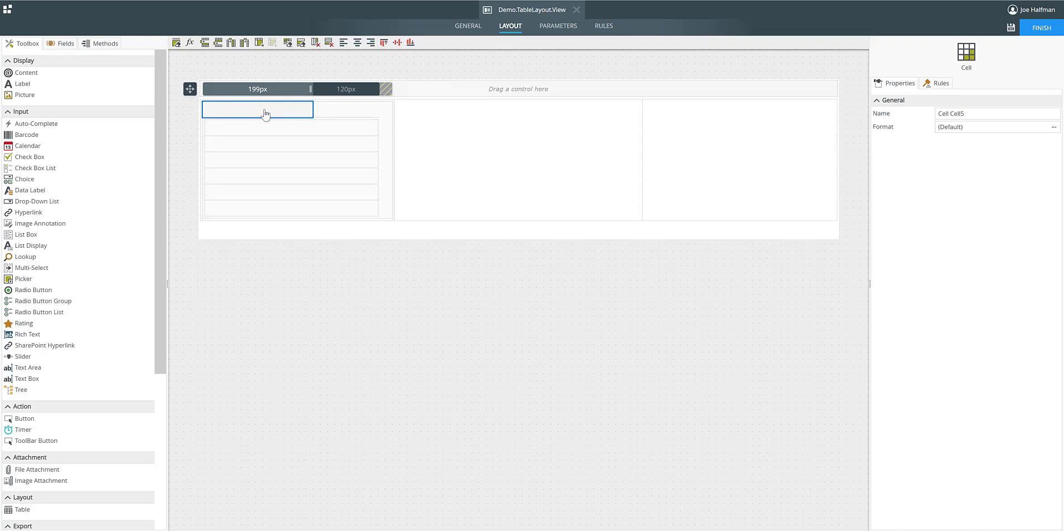
pyautogui.click(1052, 127)
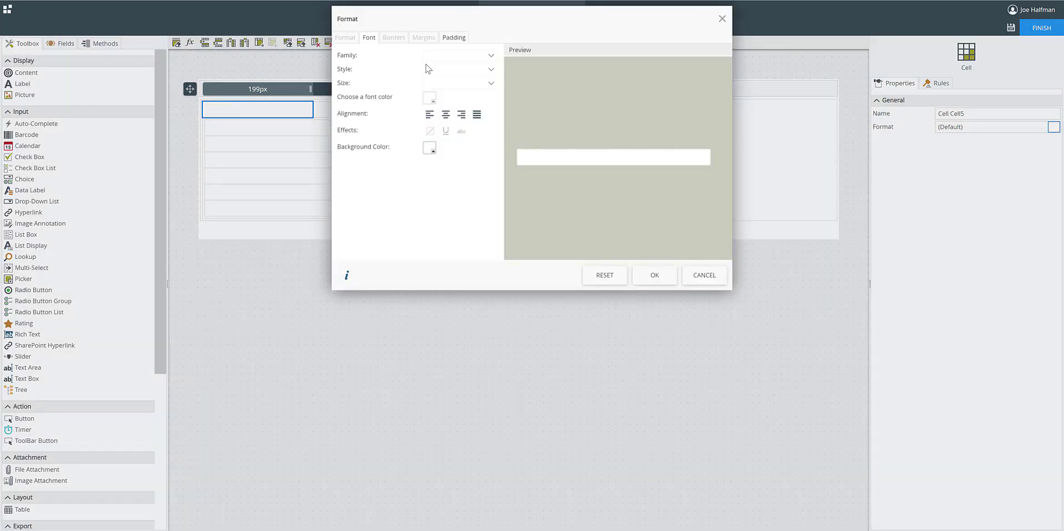
pyautogui.click(429, 148)
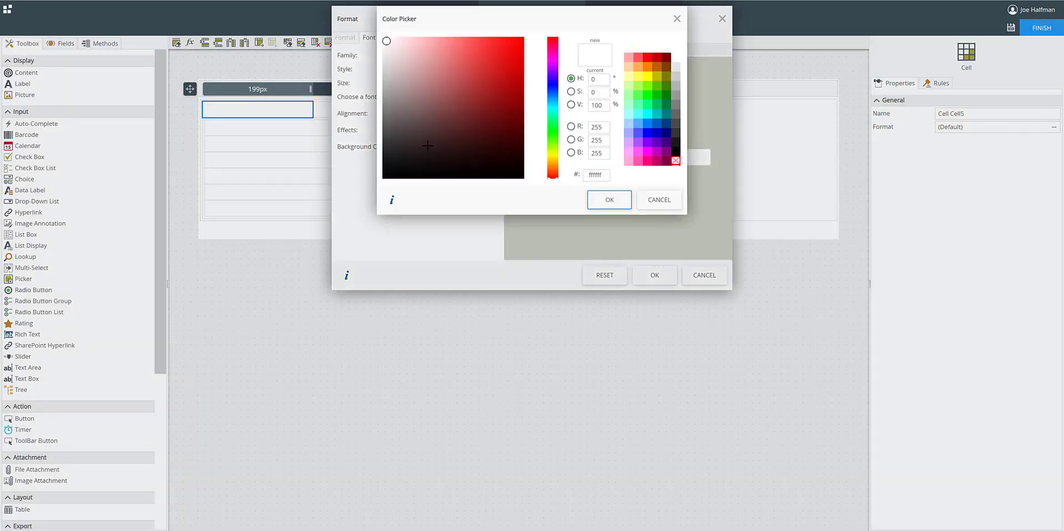
pyautogui.click(675, 154)
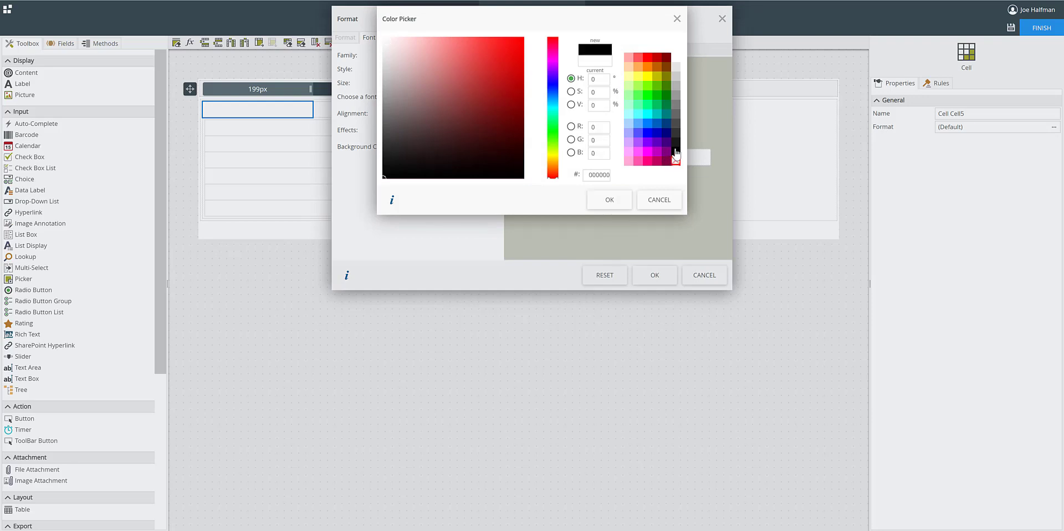
pyautogui.click(610, 199)
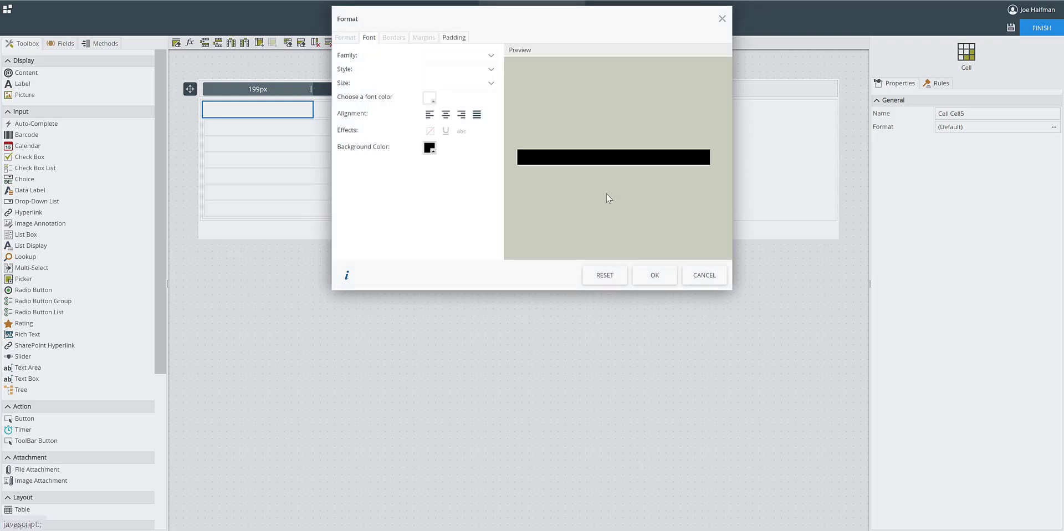
pyautogui.click(655, 275)
# Give the second header cell of the nested two-column table a matching black background.
pyautogui.click(346, 110)
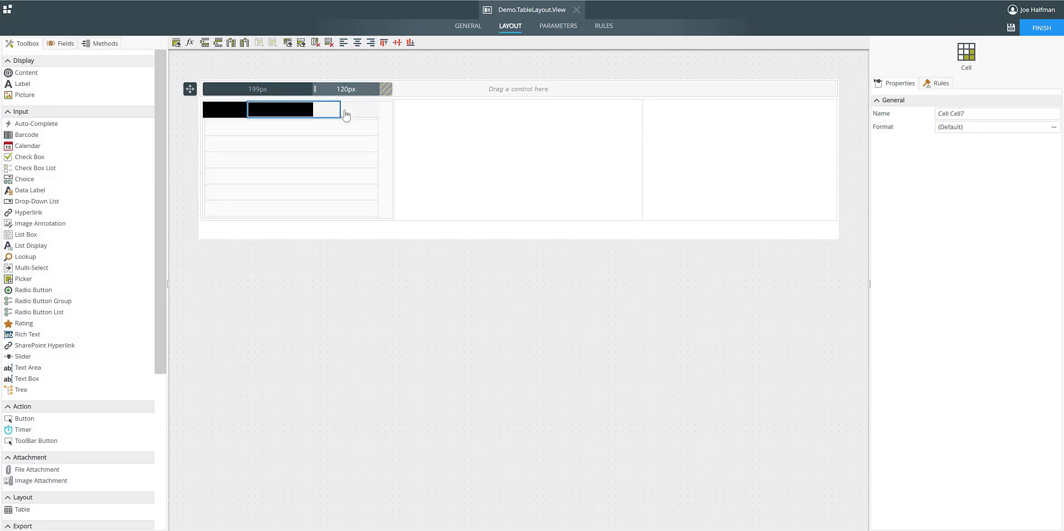
pyautogui.click(1053, 127)
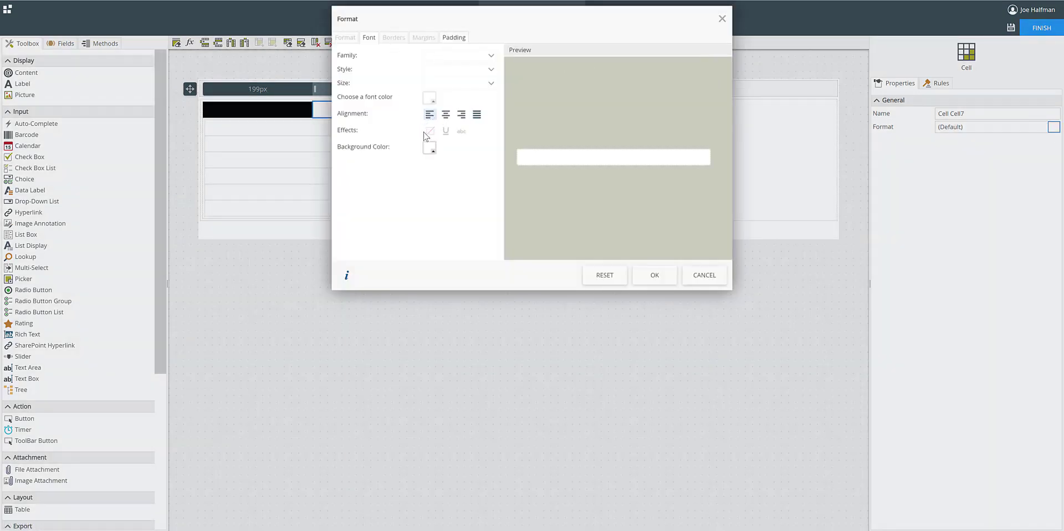
pyautogui.click(429, 148)
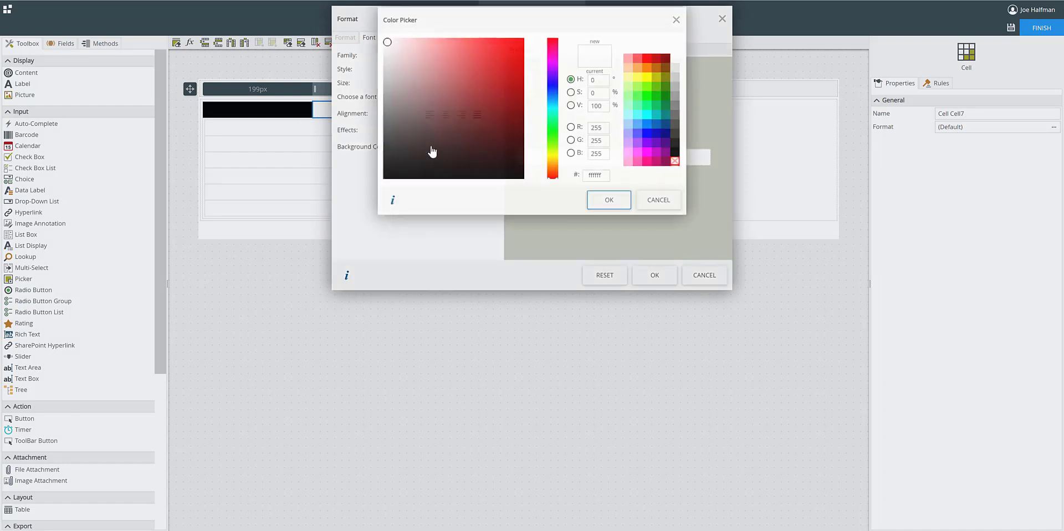
pyautogui.click(675, 152)
pyautogui.click(609, 202)
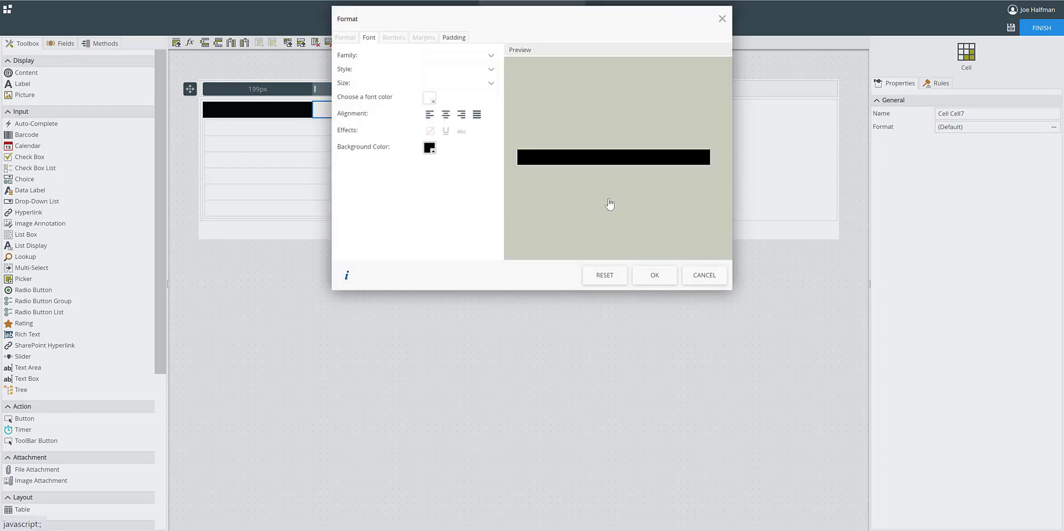
pyautogui.click(651, 276)
pyautogui.click(187, 153)
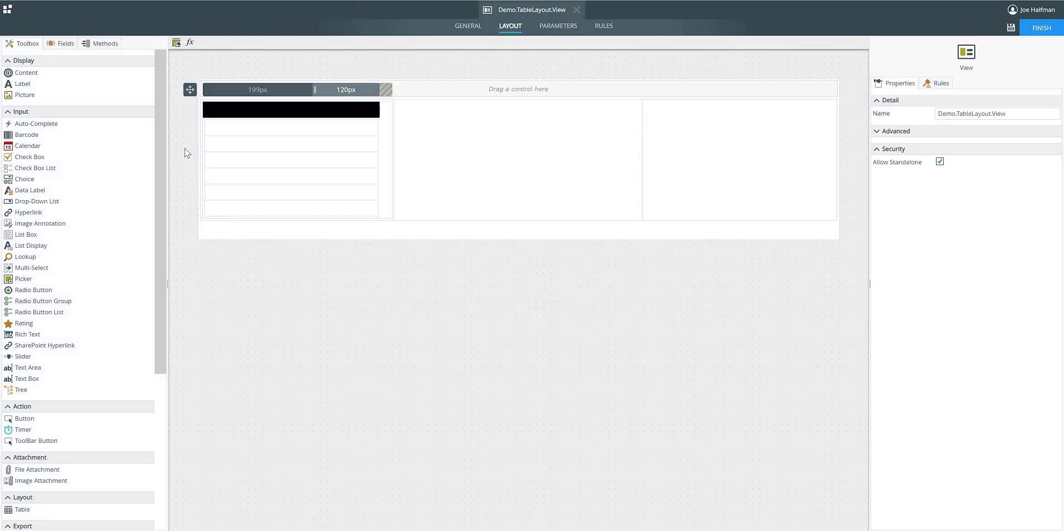
pyautogui.click(231, 105)
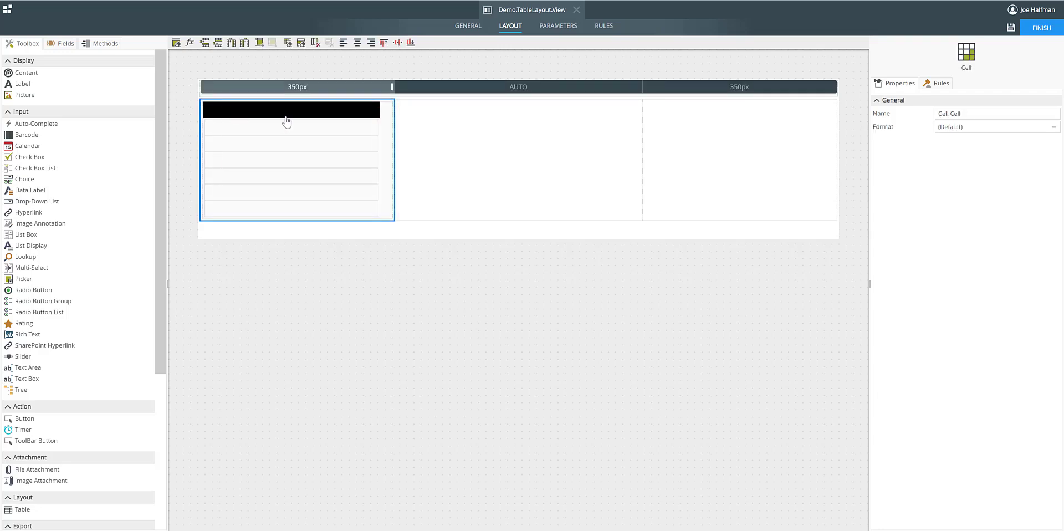
pyautogui.click(361, 131)
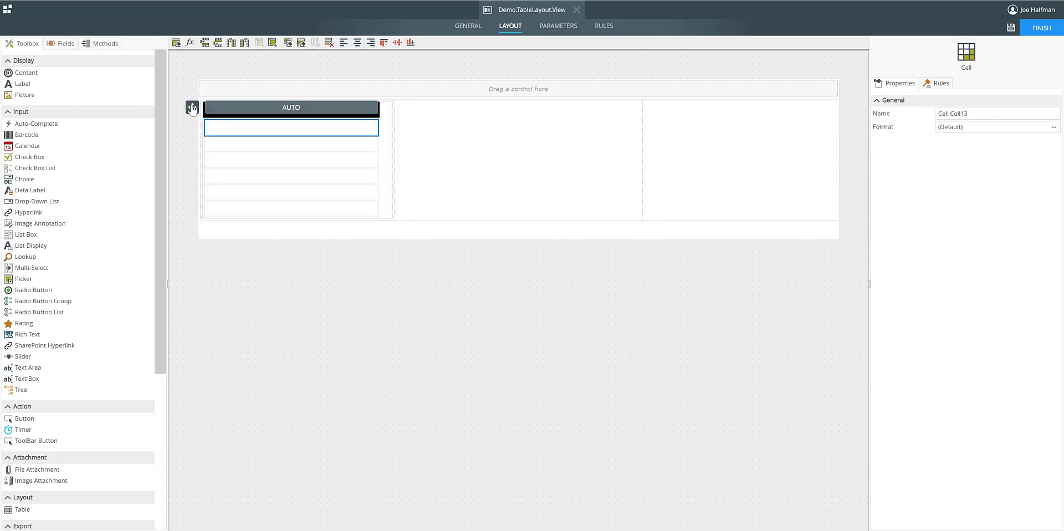
pyautogui.click(192, 108)
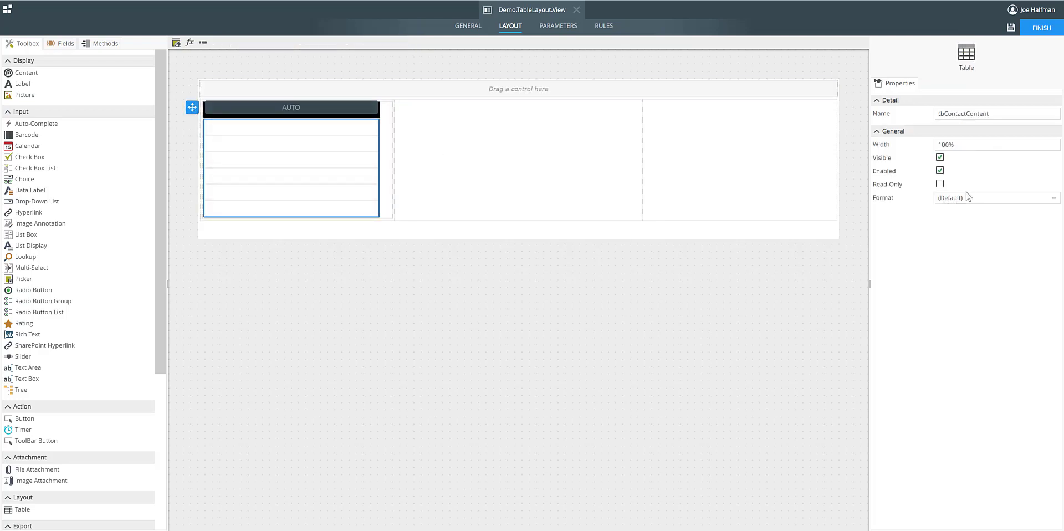
pyautogui.click(252, 132)
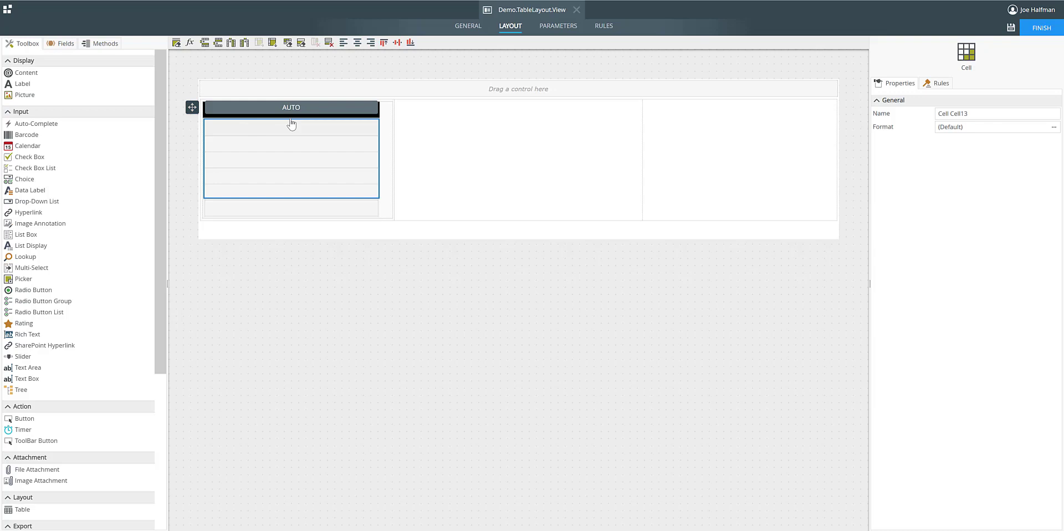
pyautogui.click(333, 111)
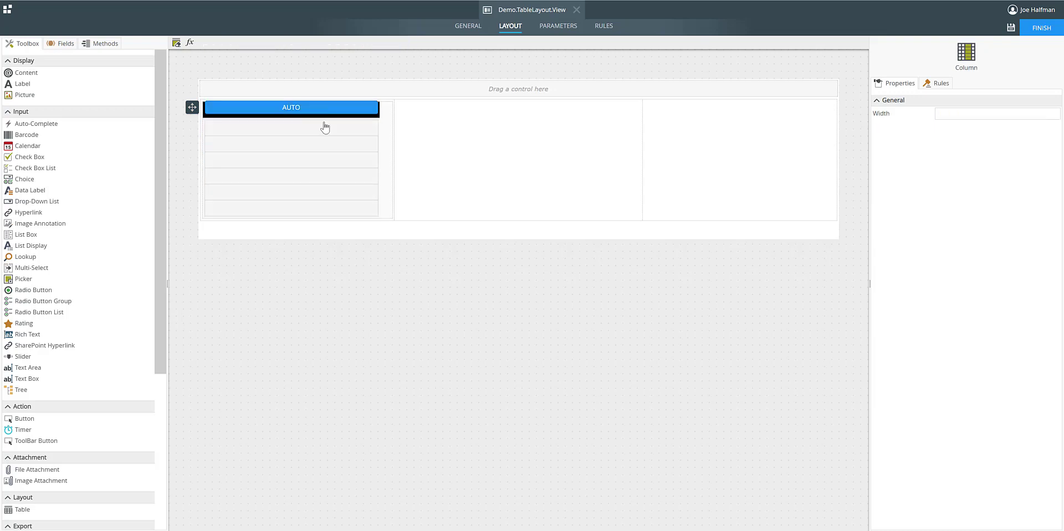
# Format the nested two-column table with 1px black borders on all sides and between its cells.
pyautogui.click(272, 97)
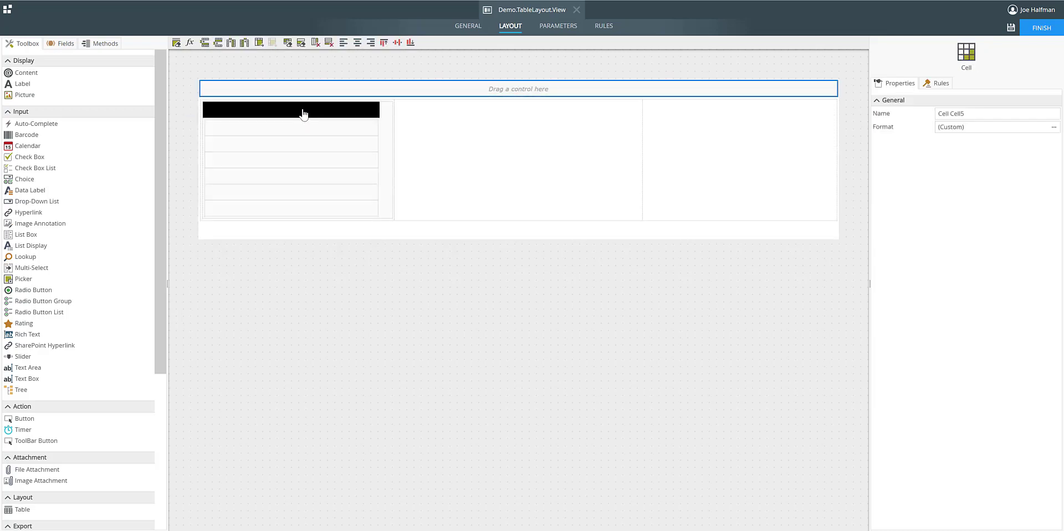
pyautogui.click(190, 88)
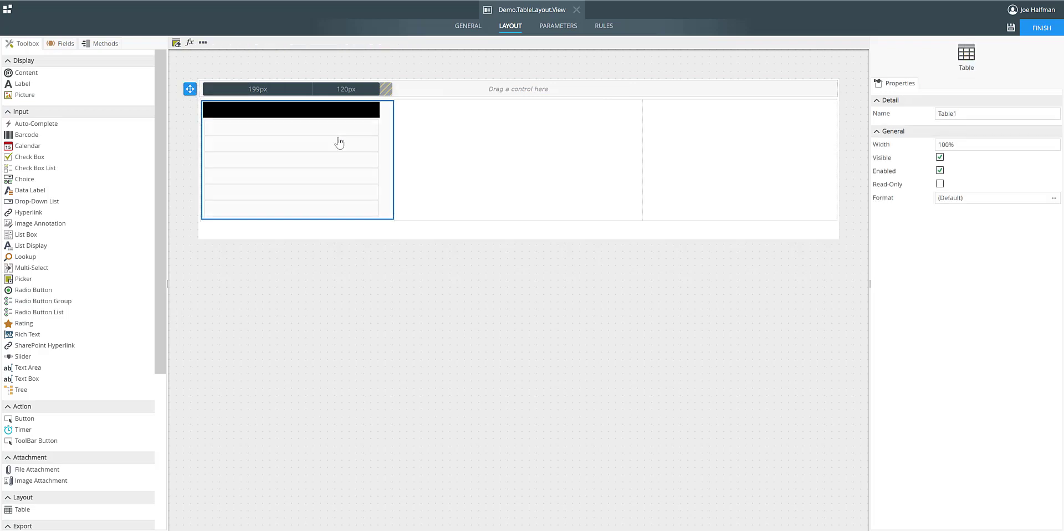
pyautogui.click(1054, 198)
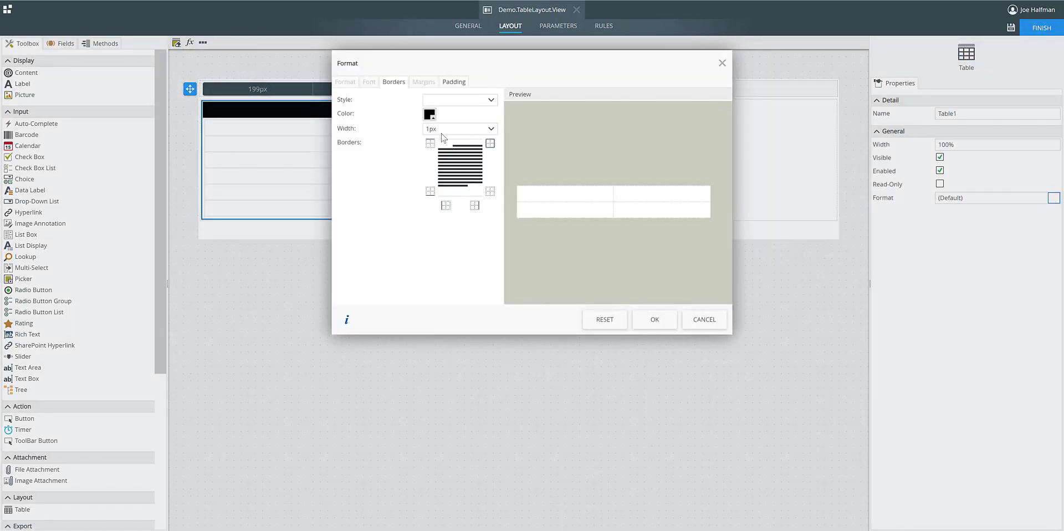
pyautogui.click(429, 114)
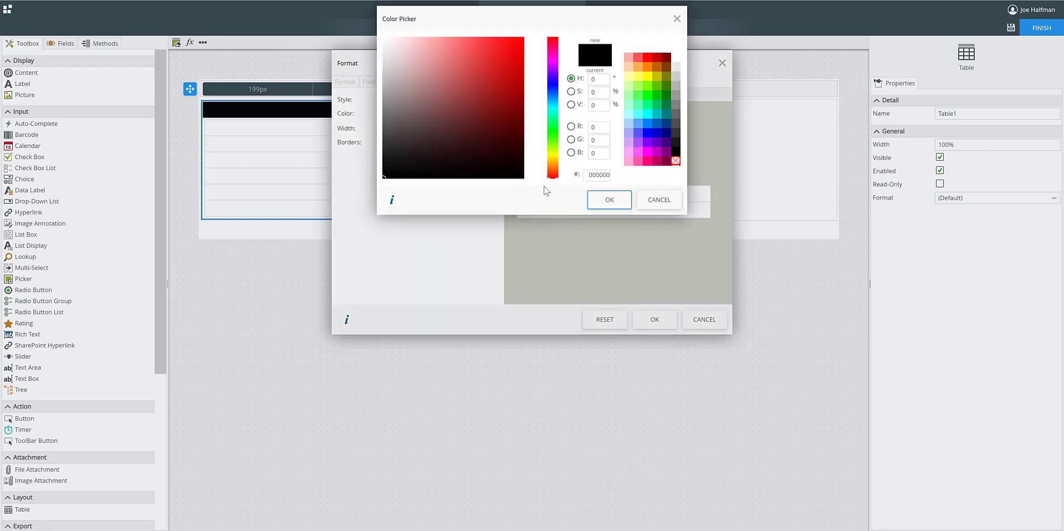
pyautogui.click(609, 201)
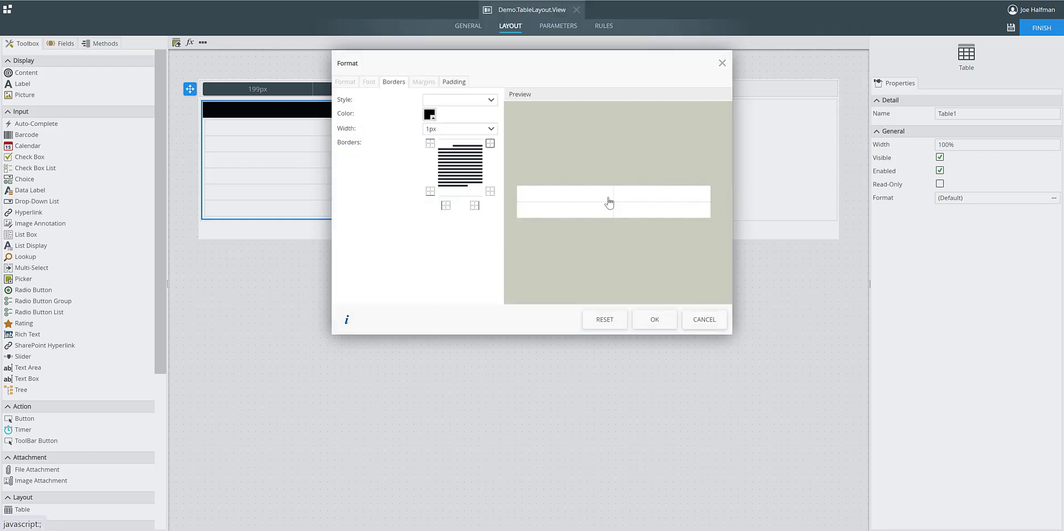
pyautogui.click(489, 145)
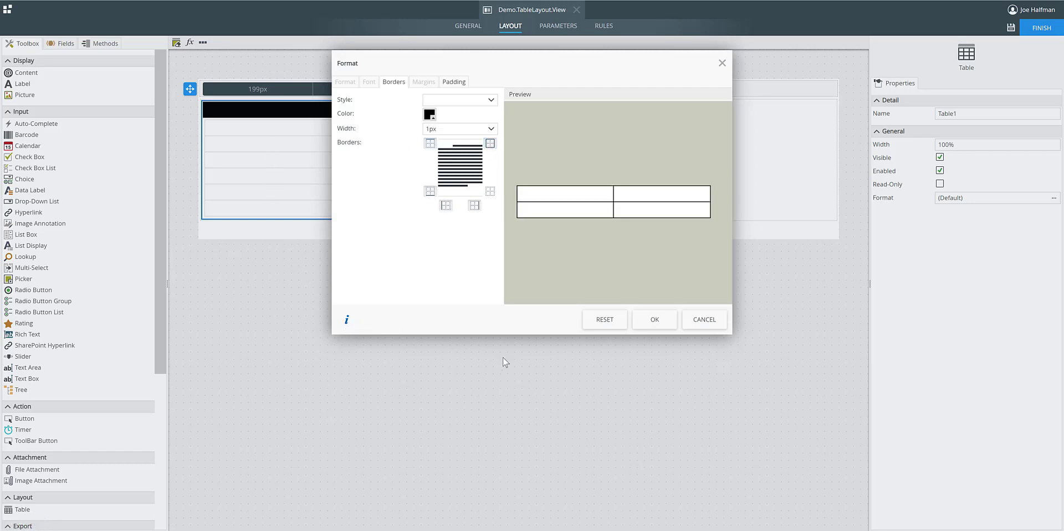
# Change all borders of the nested two-column table to red (ff0000) at 1px width.
pyautogui.click(597, 322)
pyautogui.click(429, 115)
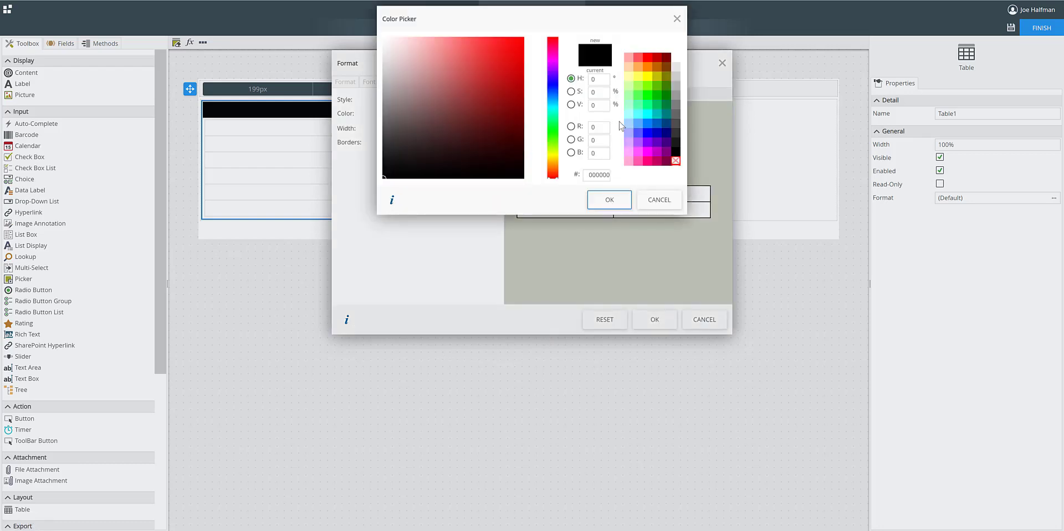
pyautogui.click(647, 57)
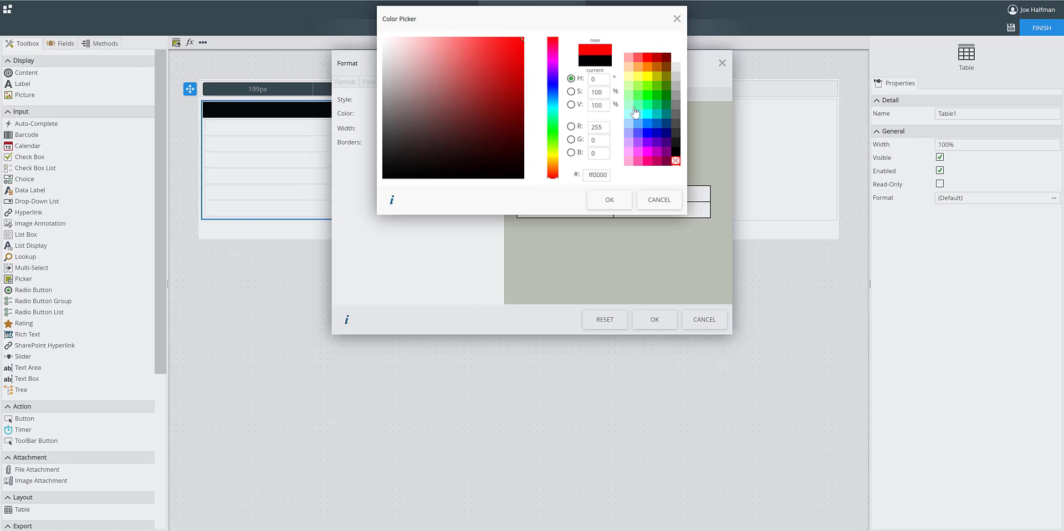
pyautogui.click(610, 200)
pyautogui.click(491, 143)
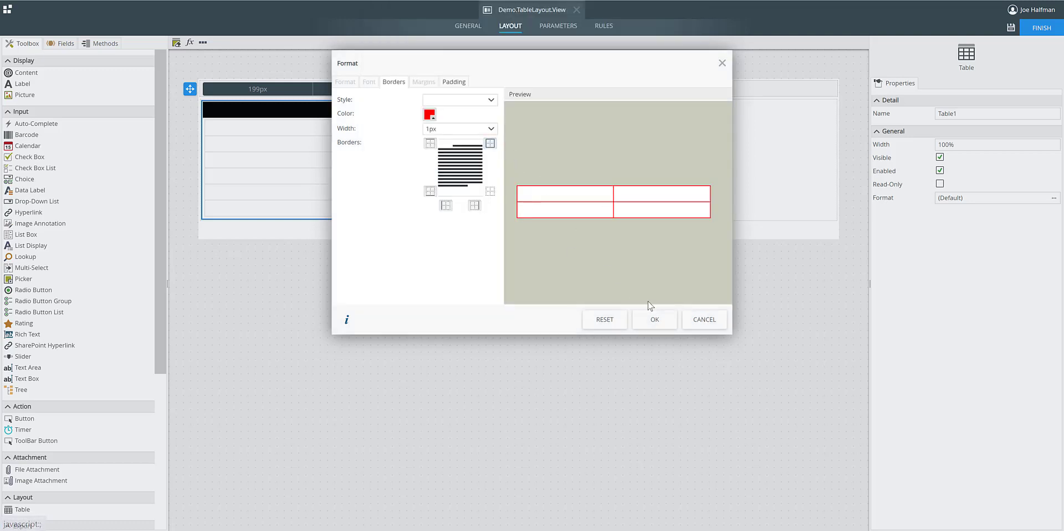
pyautogui.click(654, 320)
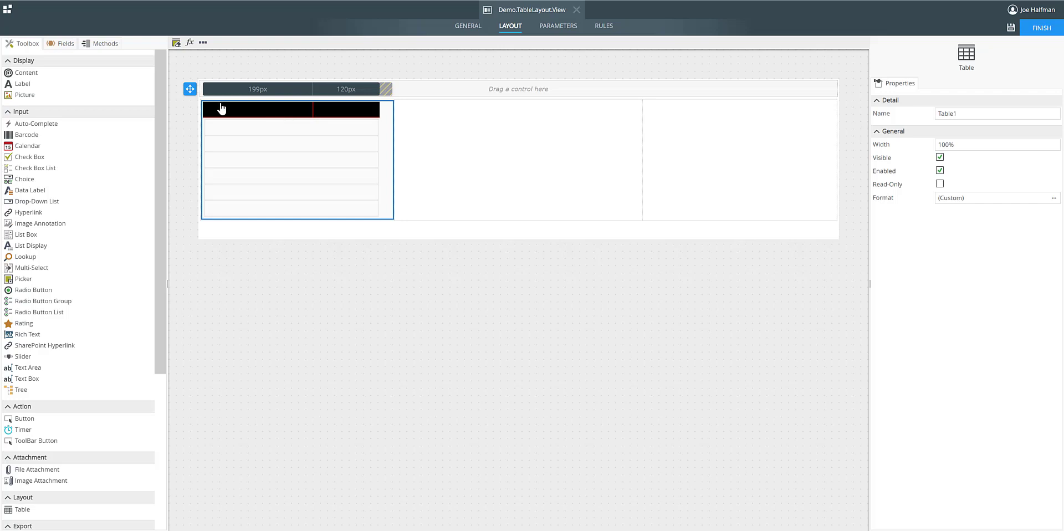
# Reapply all borders of the nested two-column table in black at 1px width.
pyautogui.click(1055, 198)
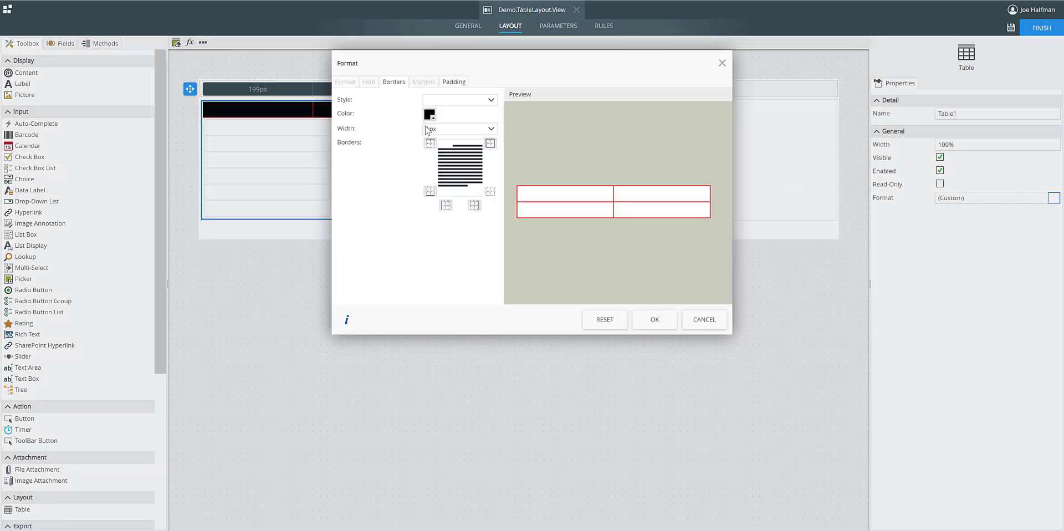
pyautogui.click(490, 143)
pyautogui.click(659, 321)
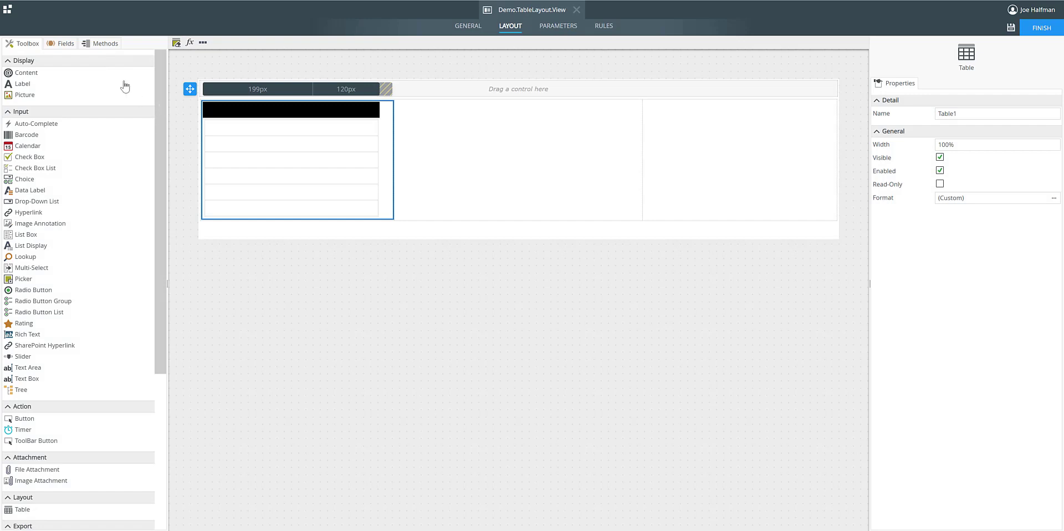
# Add a label to the first black header cell and set its font color to white (ffffff).
pyautogui.moveTo(22, 86); pyautogui.dragTo(227, 115)
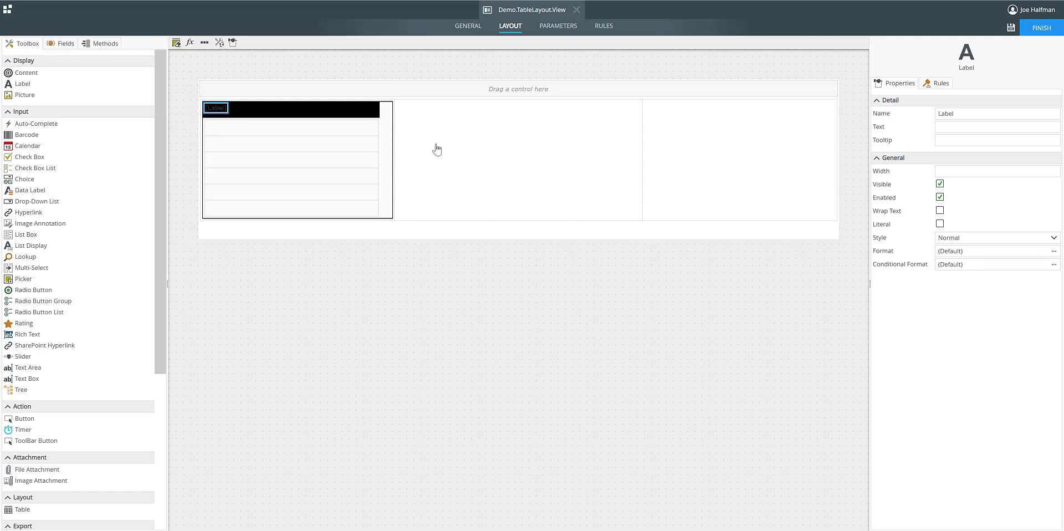
pyautogui.click(1053, 252)
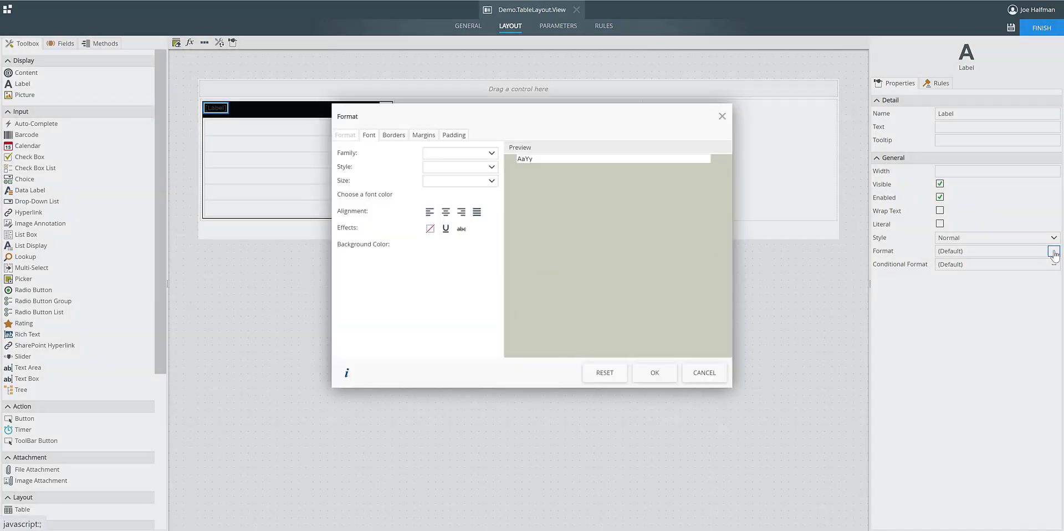
pyautogui.click(432, 248)
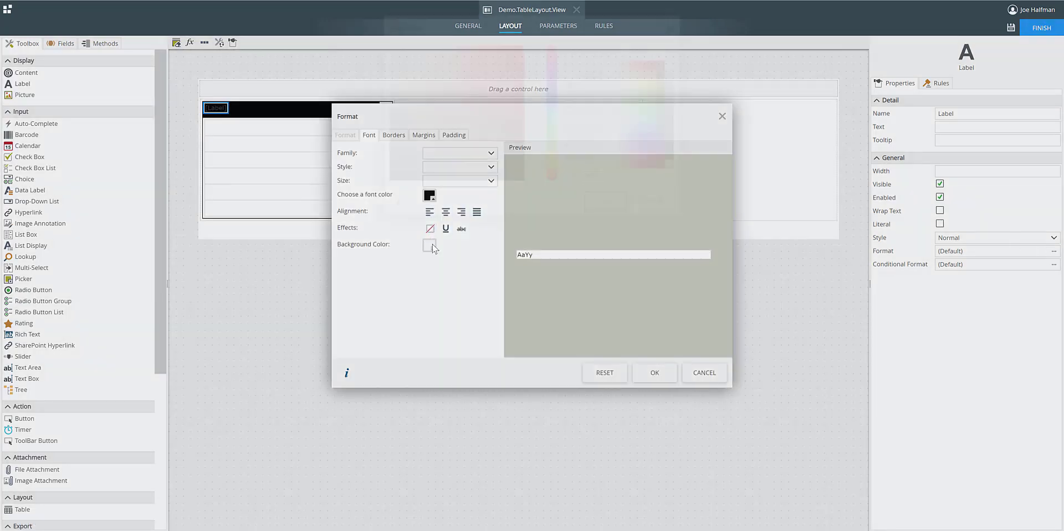
pyautogui.click(645, 201)
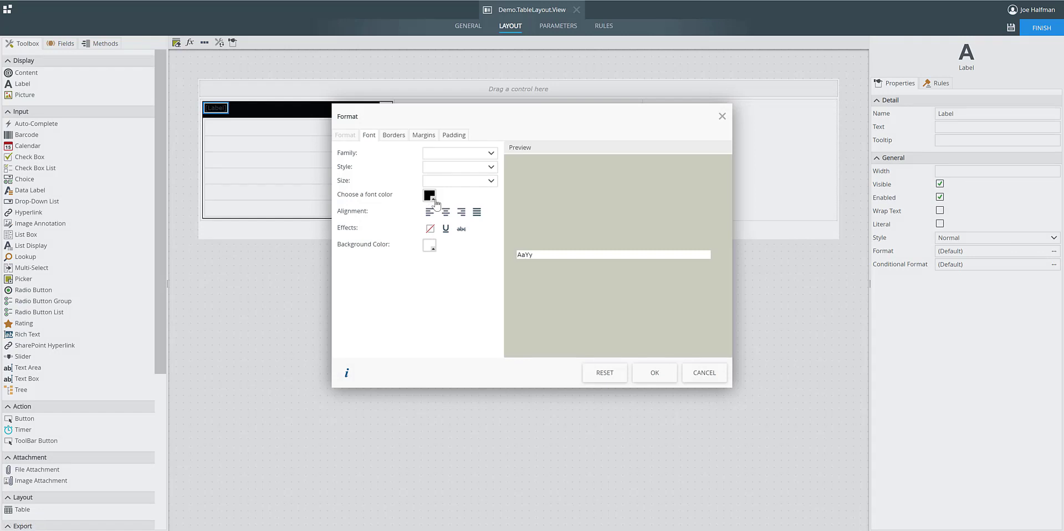
pyautogui.click(430, 197)
pyautogui.click(676, 62)
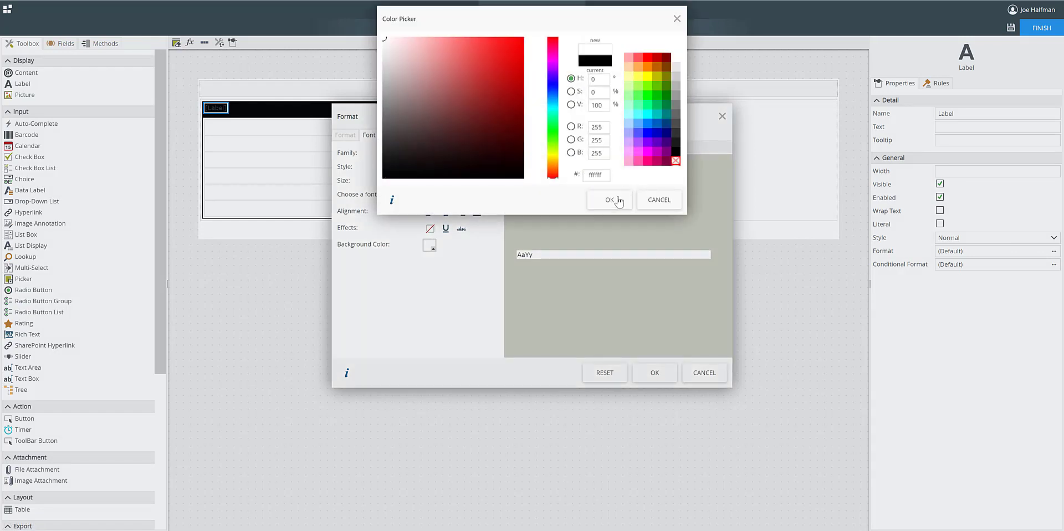
pyautogui.click(609, 199)
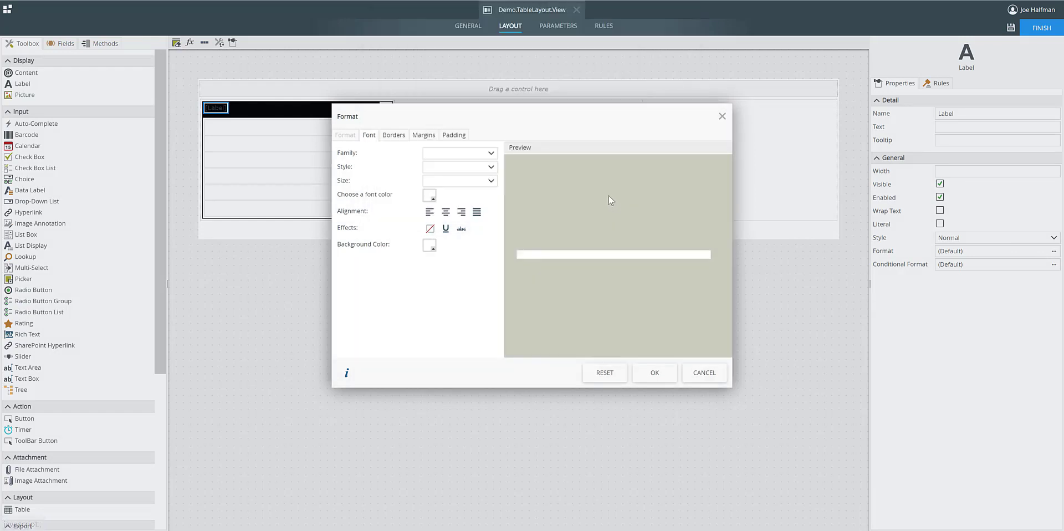
pyautogui.click(655, 374)
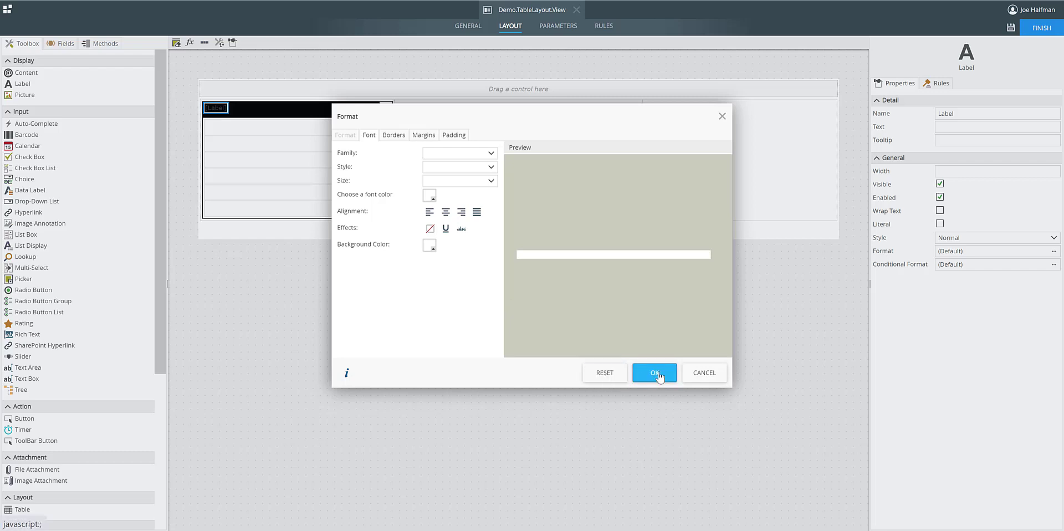
# Set the black header's label text to Contact and apply the Heading 2 style to it.
pyautogui.click(964, 129)
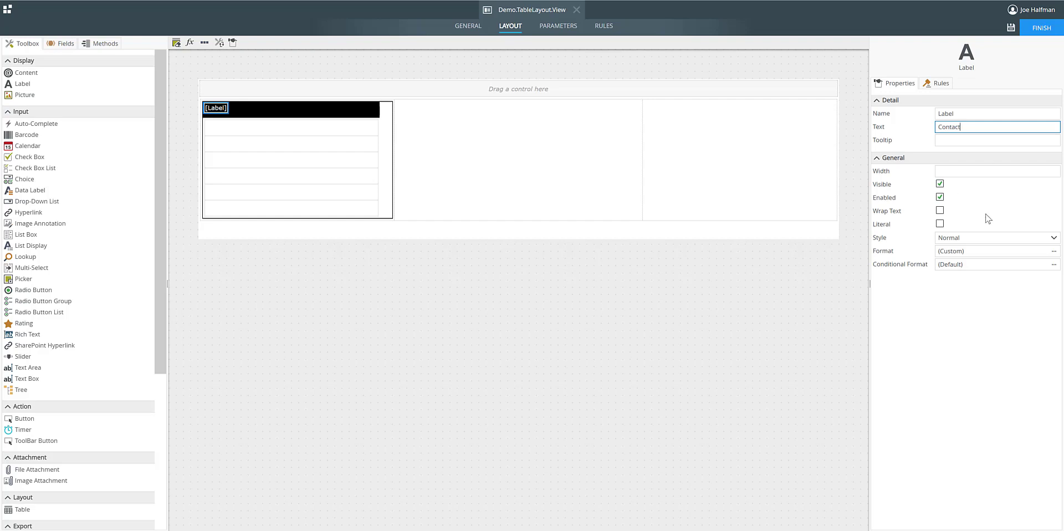
pyautogui.click(1053, 237)
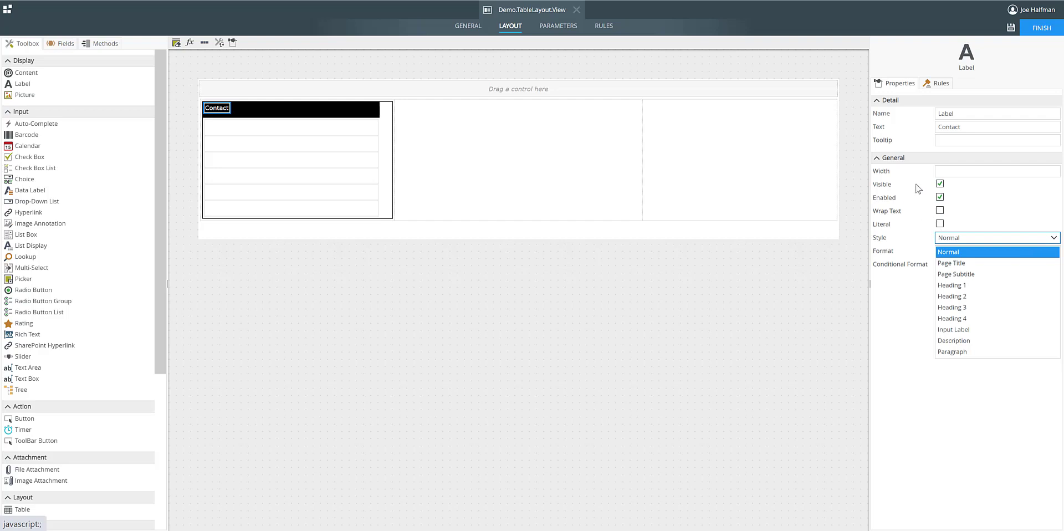
pyautogui.click(974, 297)
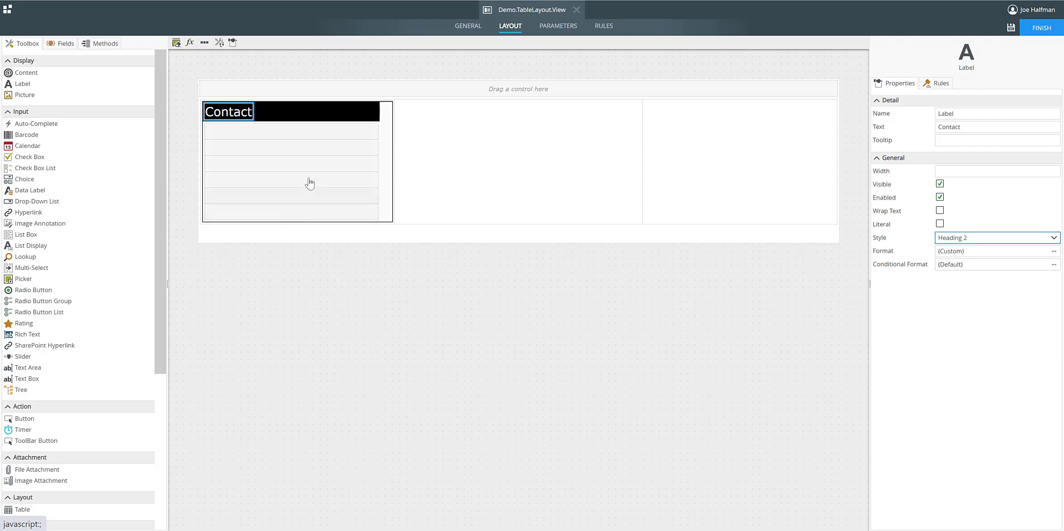
# Give the black header cell containing the Contact label a default padding of 8px on all sides.
pyautogui.click(269, 116)
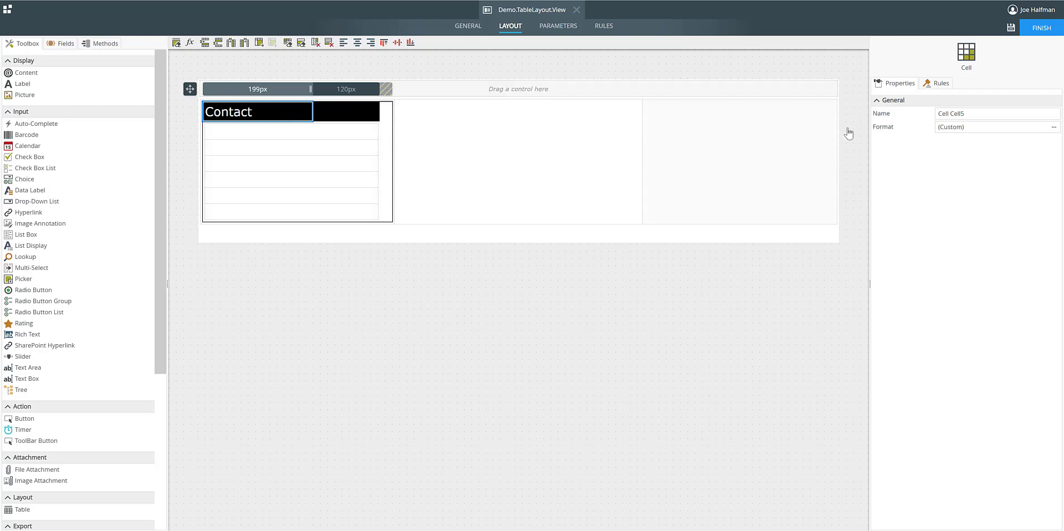
pyautogui.click(1053, 127)
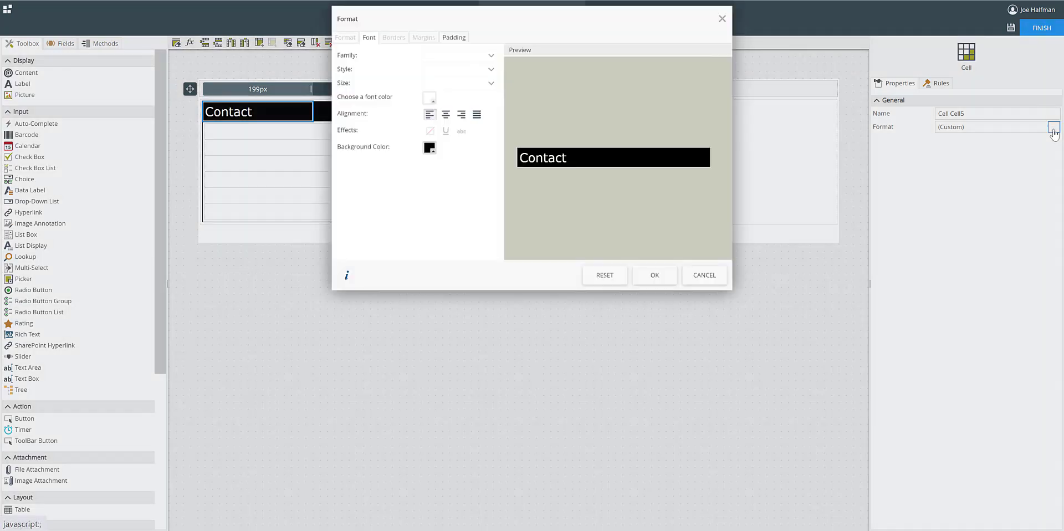
pyautogui.click(458, 37)
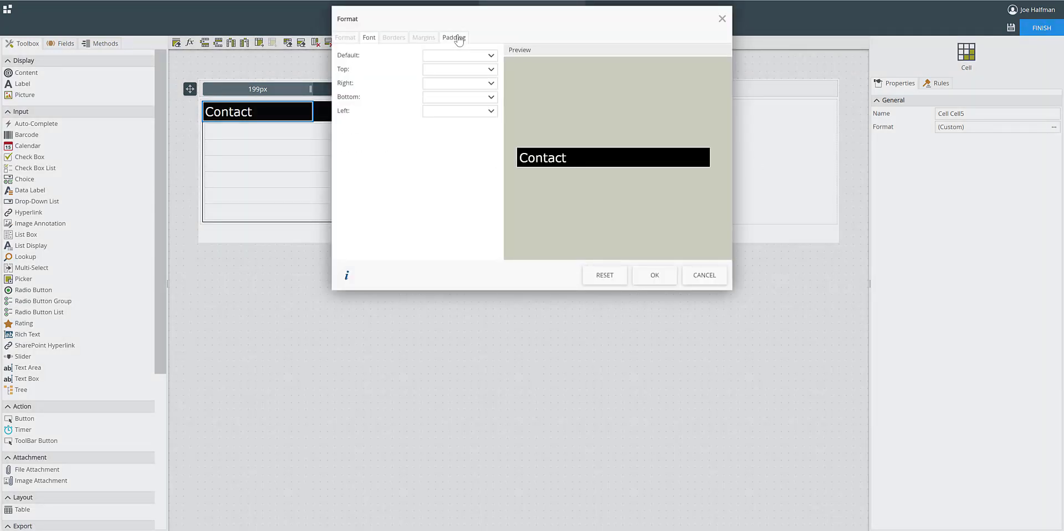
pyautogui.click(446, 55)
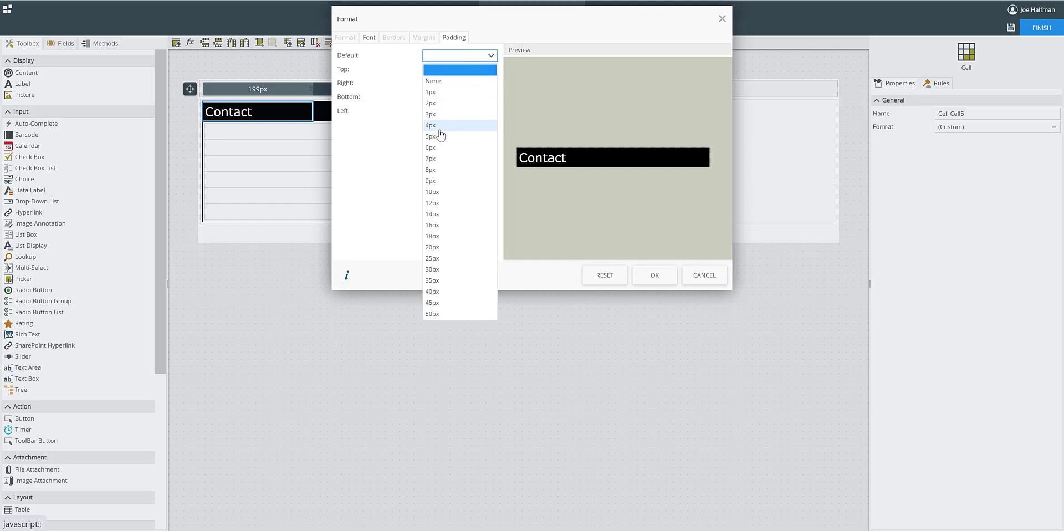
pyautogui.click(442, 171)
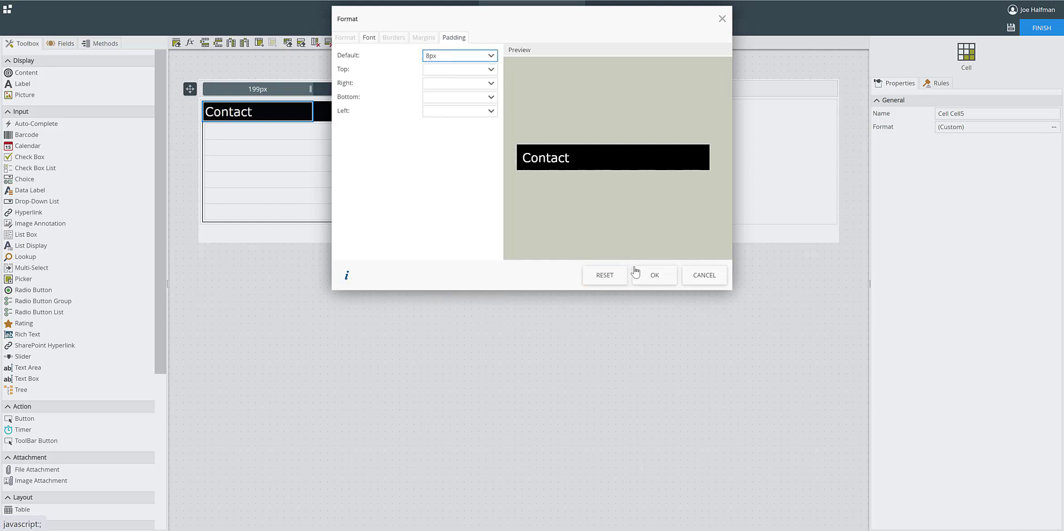
pyautogui.click(652, 275)
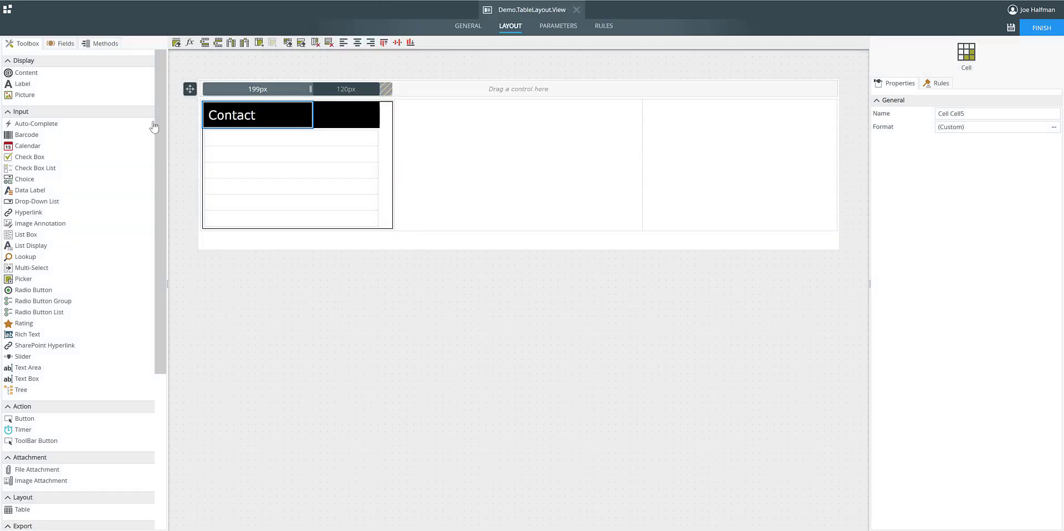
pyautogui.click(178, 135)
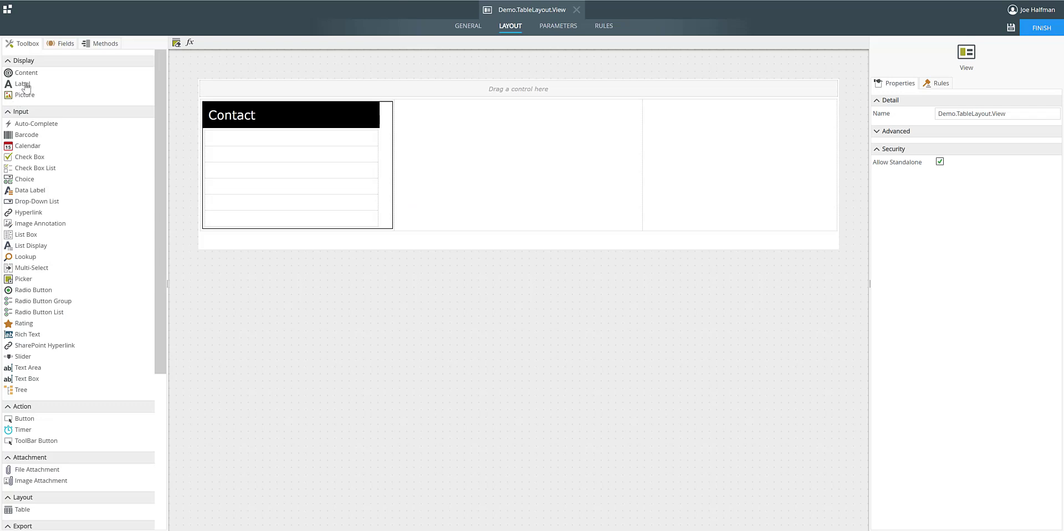
# Add a label to the first, third and fifth rows below the Contact header.
pyautogui.moveTo(25, 87); pyautogui.dragTo(232, 143)
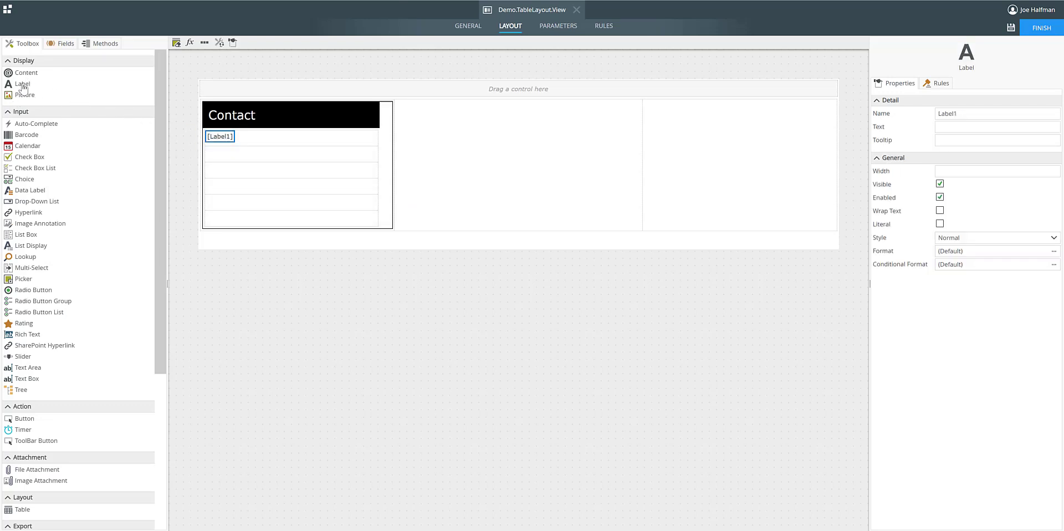
pyautogui.moveTo(23, 88); pyautogui.dragTo(244, 170)
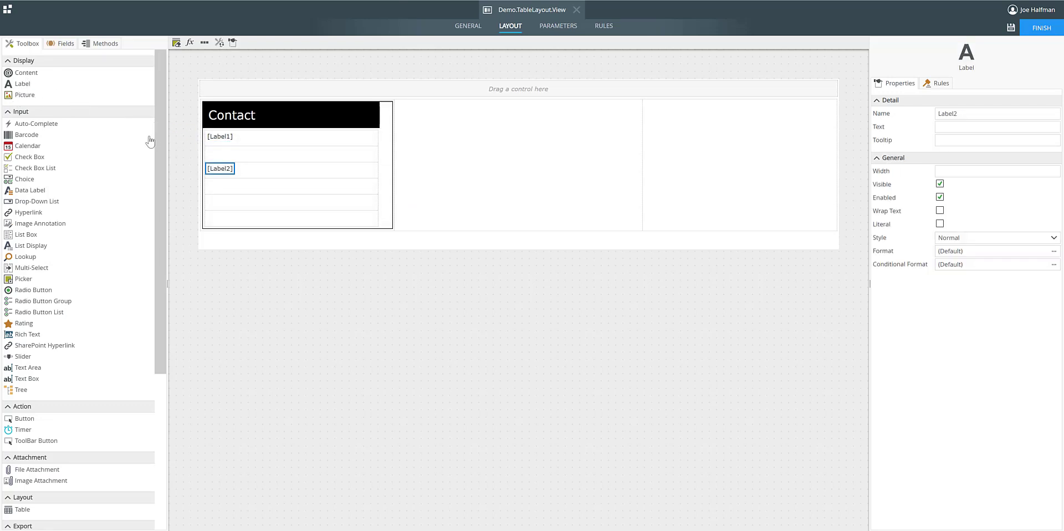
pyautogui.moveTo(25, 88); pyautogui.dragTo(220, 206)
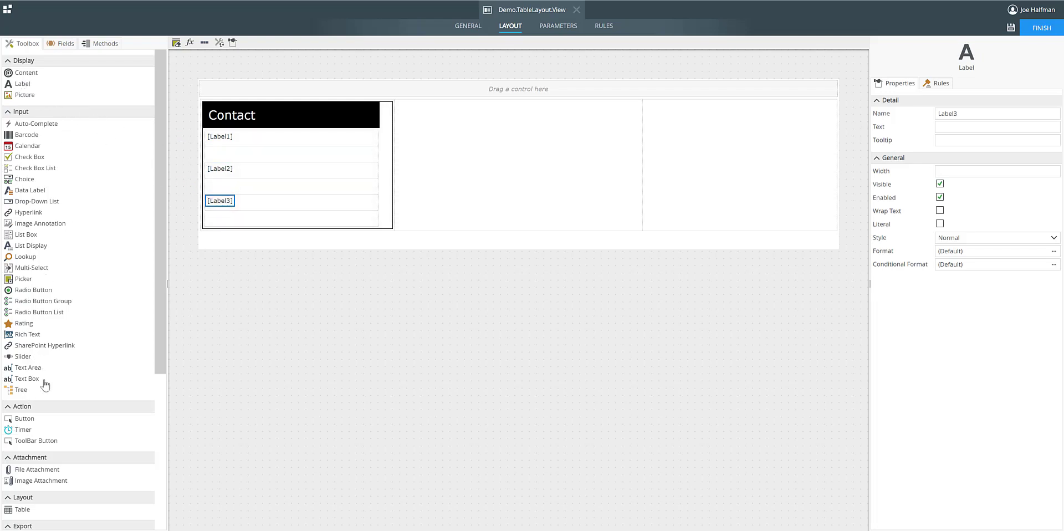
# Add a text box to the empty row beneath each of the three labels in the Contact section.
pyautogui.moveTo(37, 382); pyautogui.dragTo(231, 155)
pyautogui.moveTo(32, 379); pyautogui.dragTo(223, 189)
pyautogui.moveTo(32, 379); pyautogui.dragTo(267, 229)
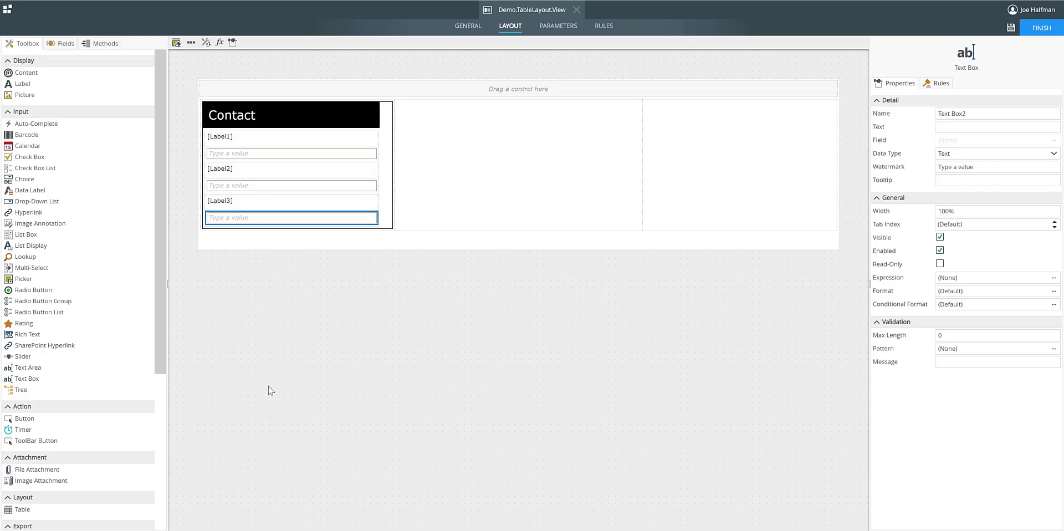
pyautogui.click(269, 388)
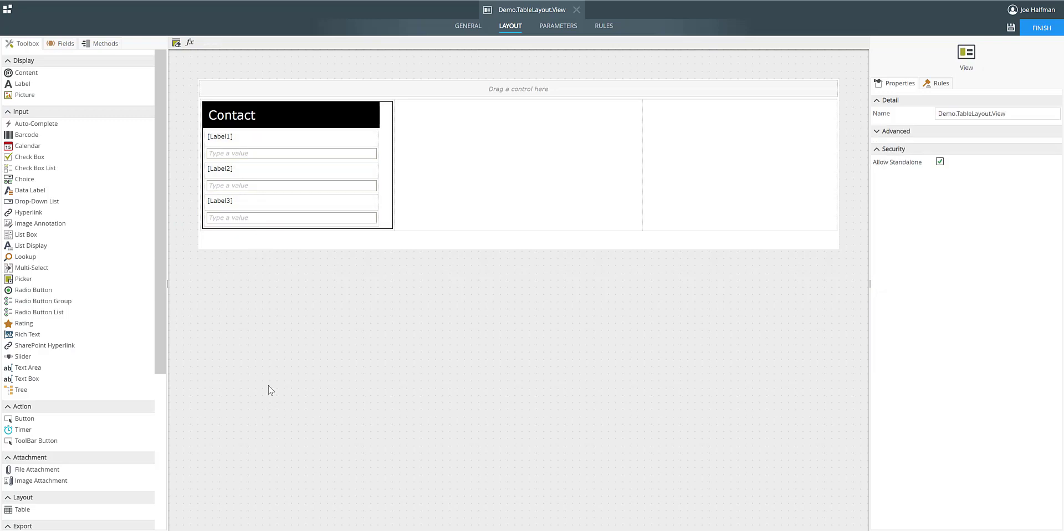
# Set the text of the three Contact section labels to Name, Phone and Email, in order from the top.
pyautogui.click(219, 136)
pyautogui.click(952, 126)
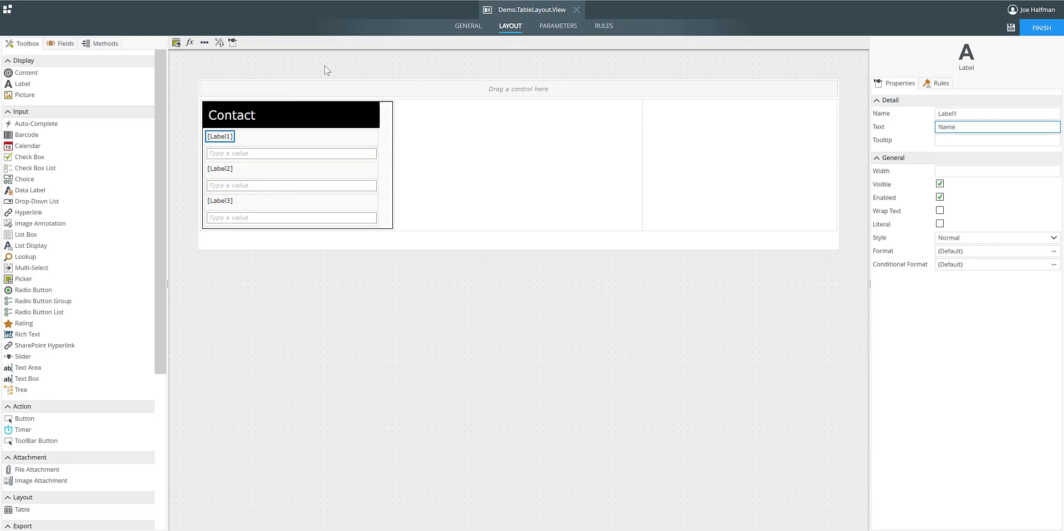
pyautogui.click(221, 175)
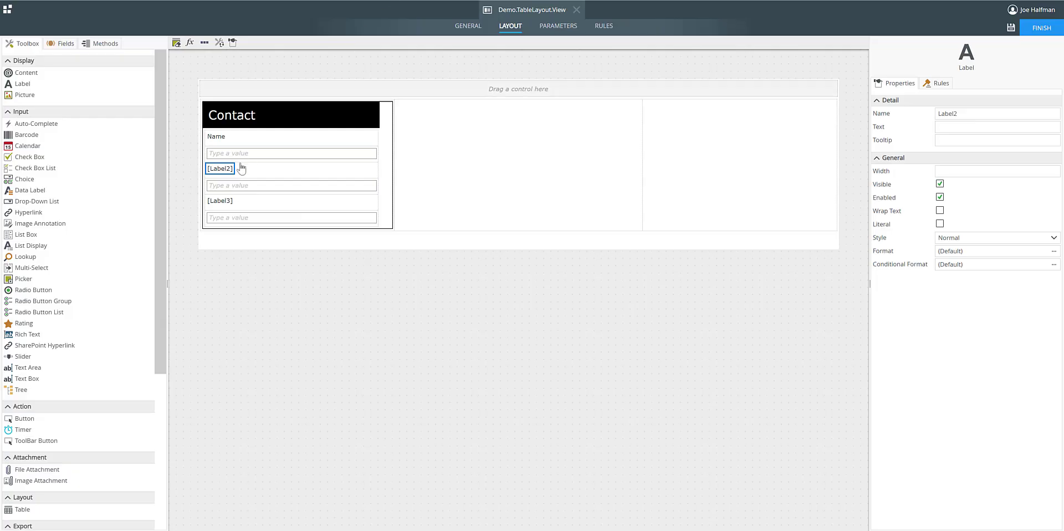
pyautogui.click(954, 127)
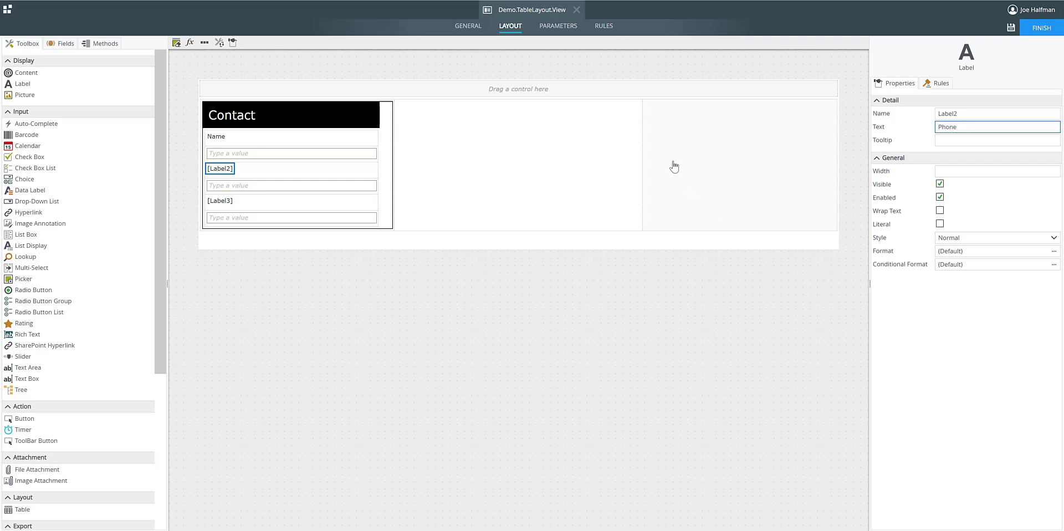
pyautogui.click(211, 200)
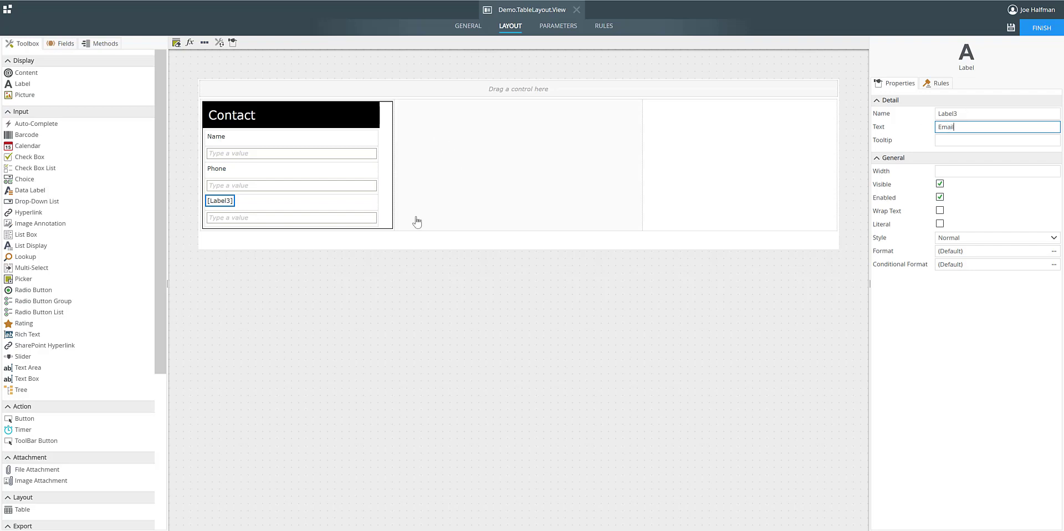
pyautogui.click(342, 285)
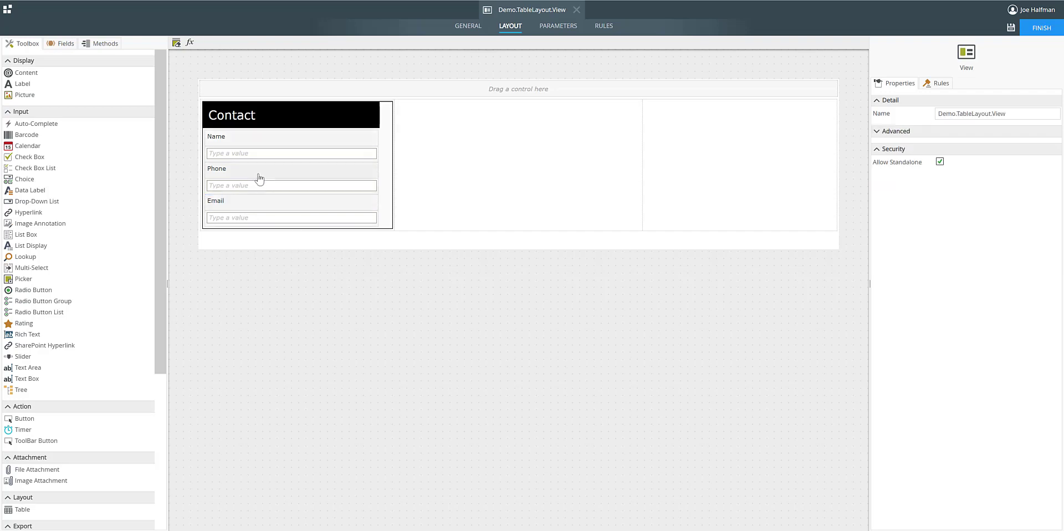
# Apply the Input Label style to the Name, Phone and Email labels and save the view.
pyautogui.click(216, 142)
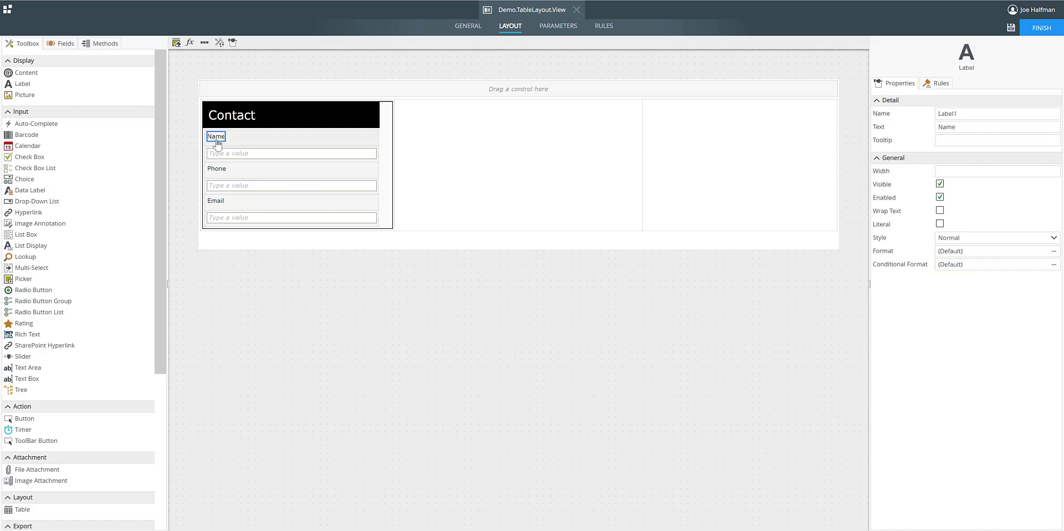
pyautogui.click(1052, 238)
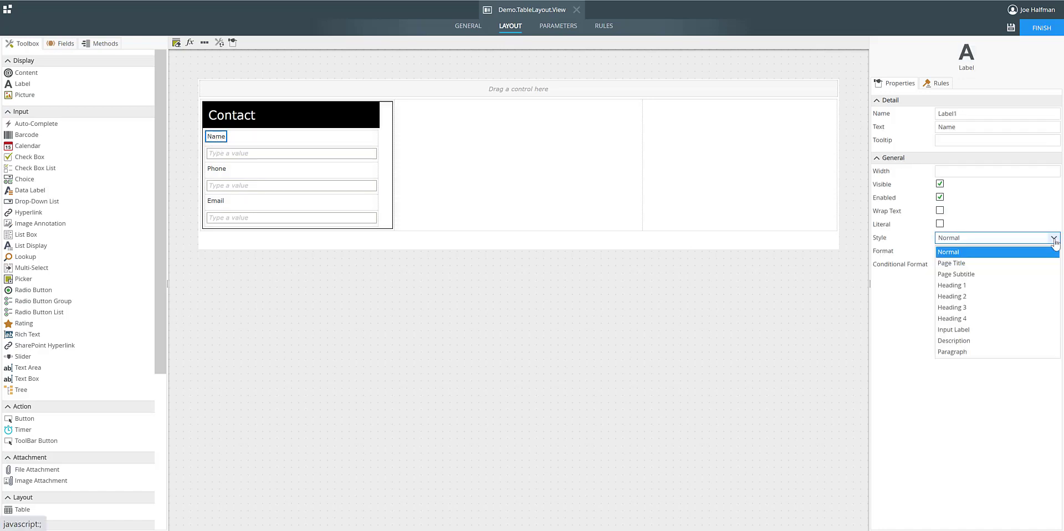
pyautogui.click(954, 329)
pyautogui.click(223, 171)
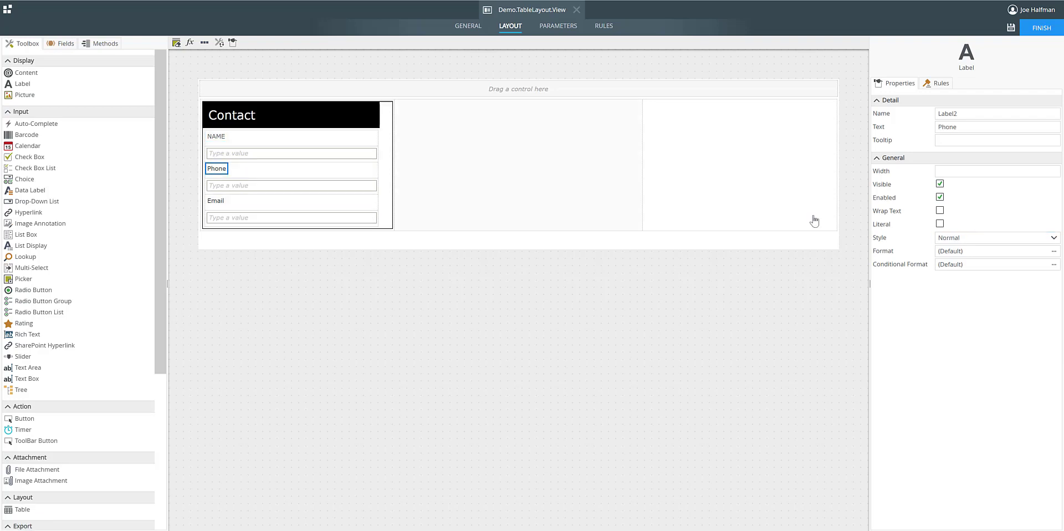
pyautogui.click(1052, 237)
pyautogui.click(966, 330)
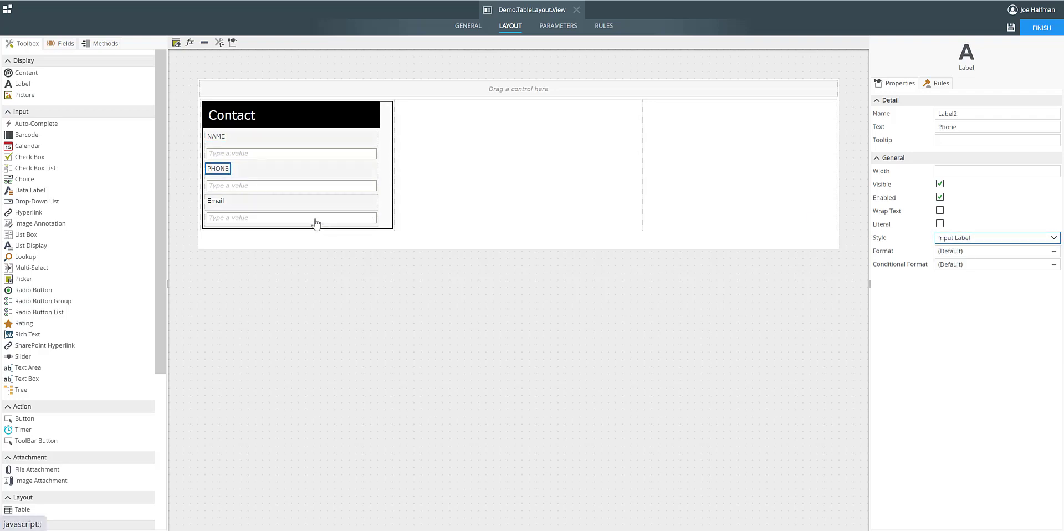
pyautogui.click(215, 200)
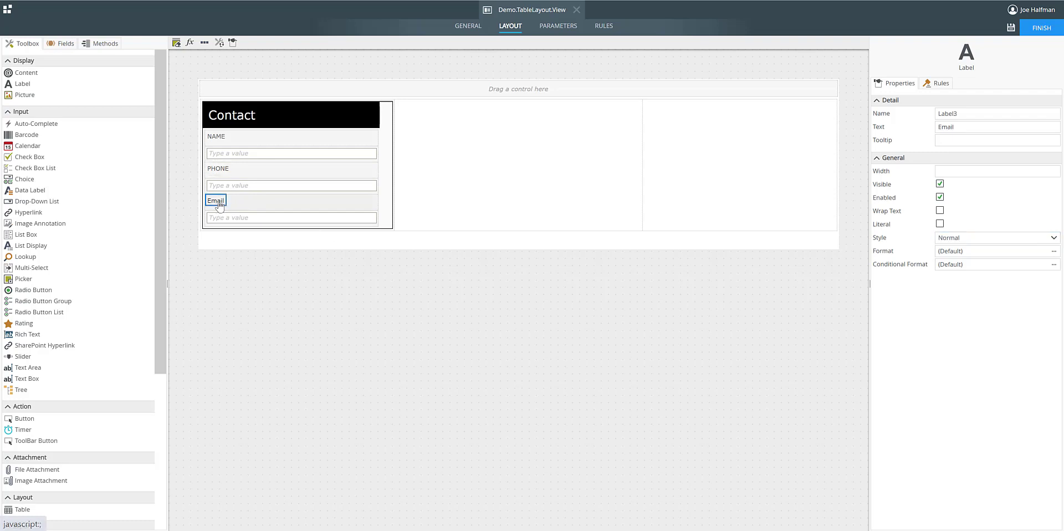
pyautogui.click(1052, 238)
pyautogui.click(954, 330)
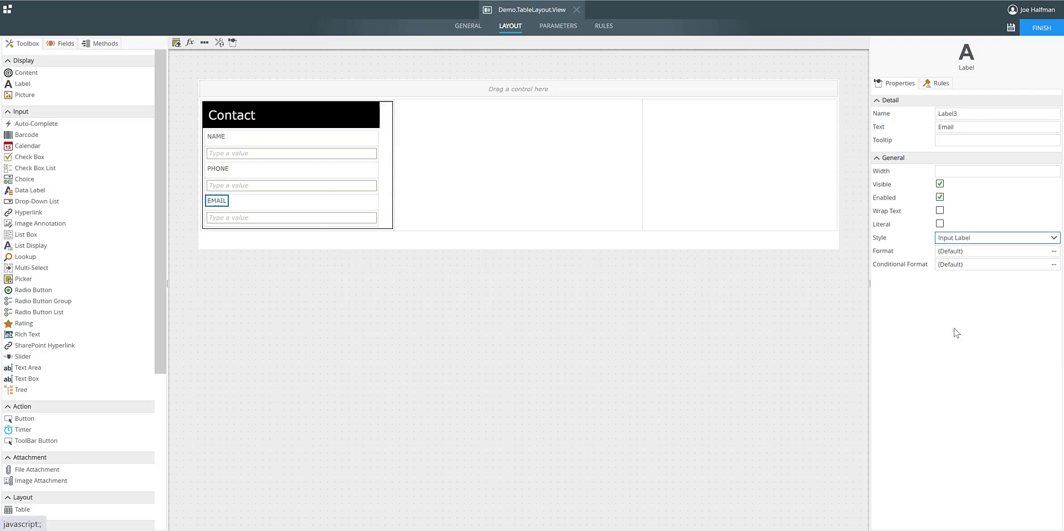
pyautogui.click(1009, 31)
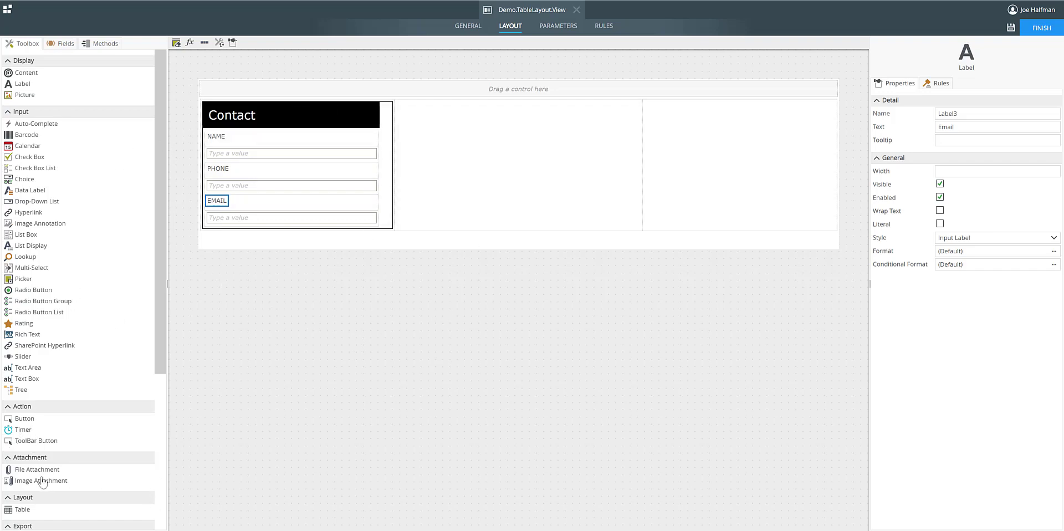
# Insert a table with 2 columns and 2 rows in the outer table's middle cell and merge its bottom row's cells.
pyautogui.moveTo(22, 515); pyautogui.dragTo(521, 148)
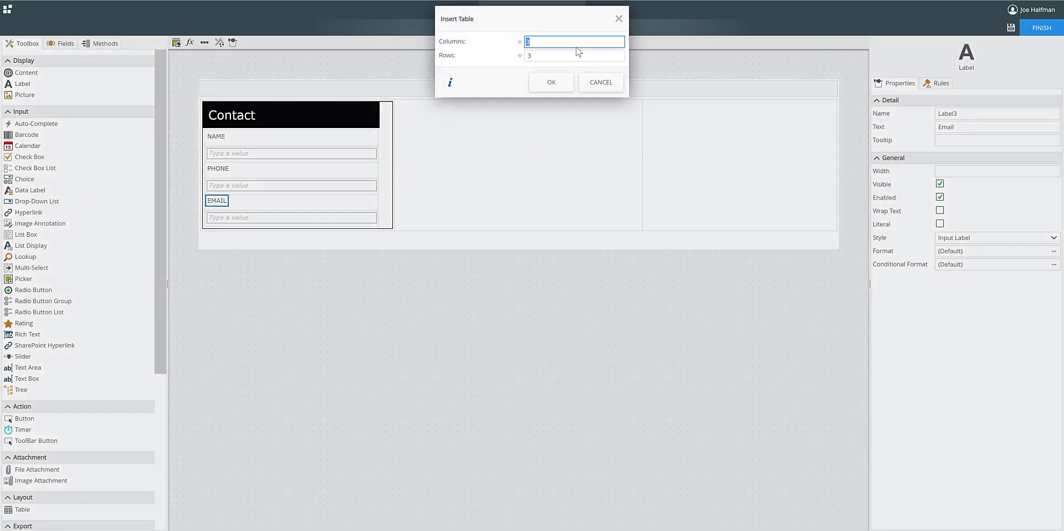
pyautogui.write('2')
pyautogui.moveTo(535, 56); pyautogui.dragTo(504, 57)
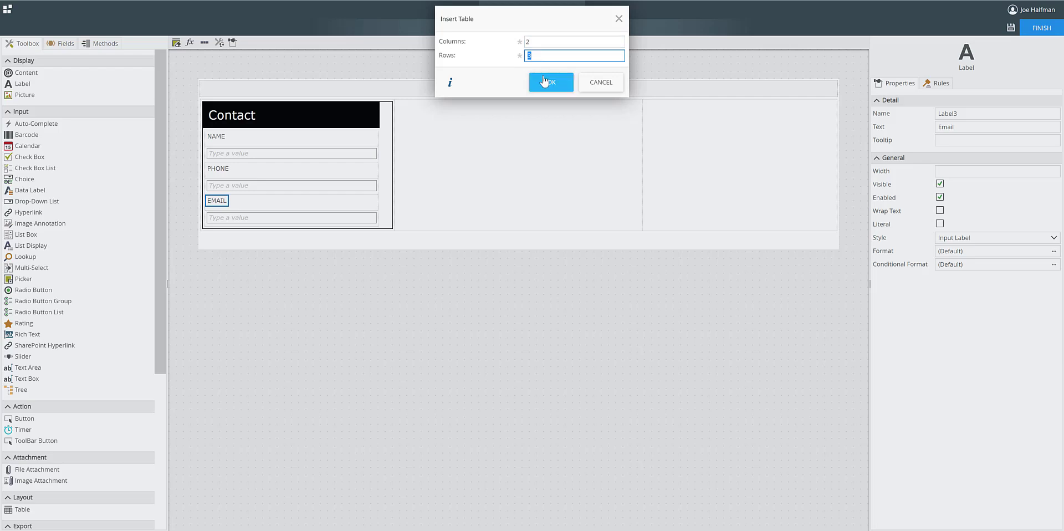
pyautogui.write('2')
pyautogui.click(550, 83)
pyautogui.click(479, 129)
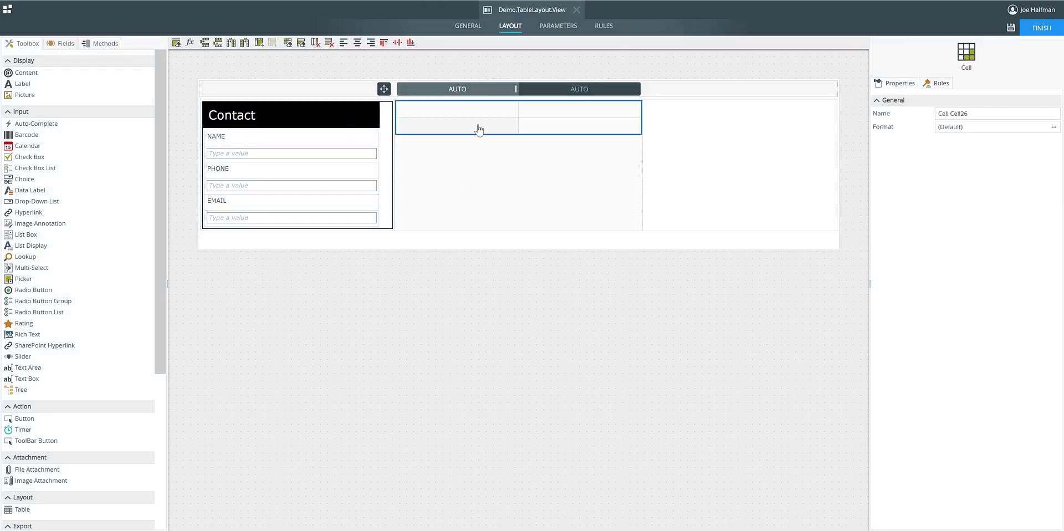
pyautogui.click(258, 44)
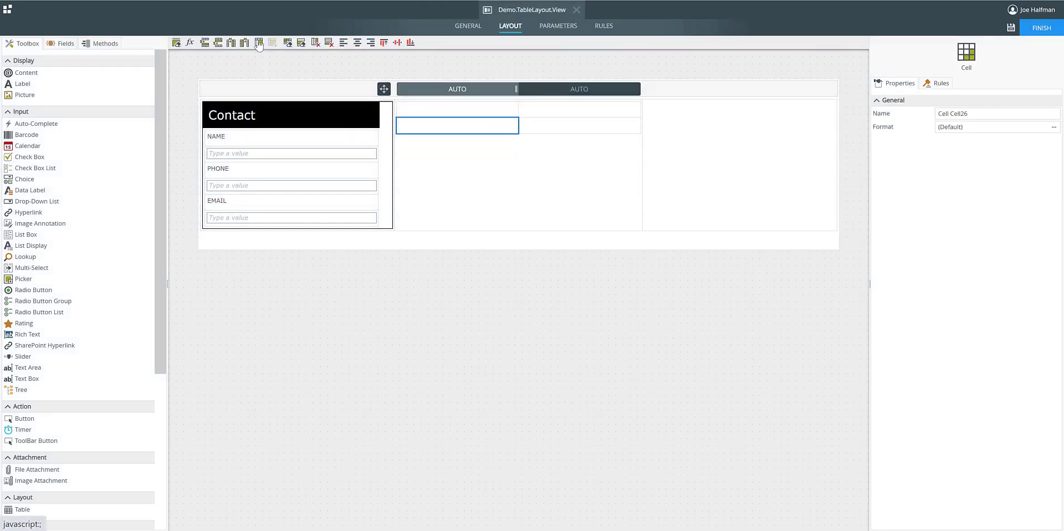
# Insert a nested table with 2 columns and 4 rows in the merged bottom row and narrow its first column to about 96.5px.
pyautogui.moveTo(27, 511); pyautogui.dragTo(519, 129)
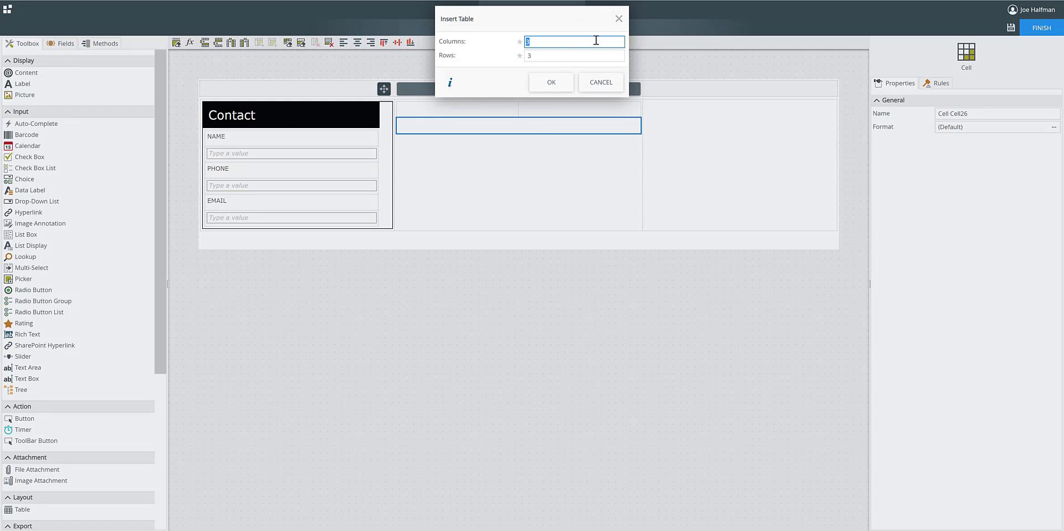
pyautogui.write('2')
pyautogui.press('Tab')
pyautogui.click(562, 82)
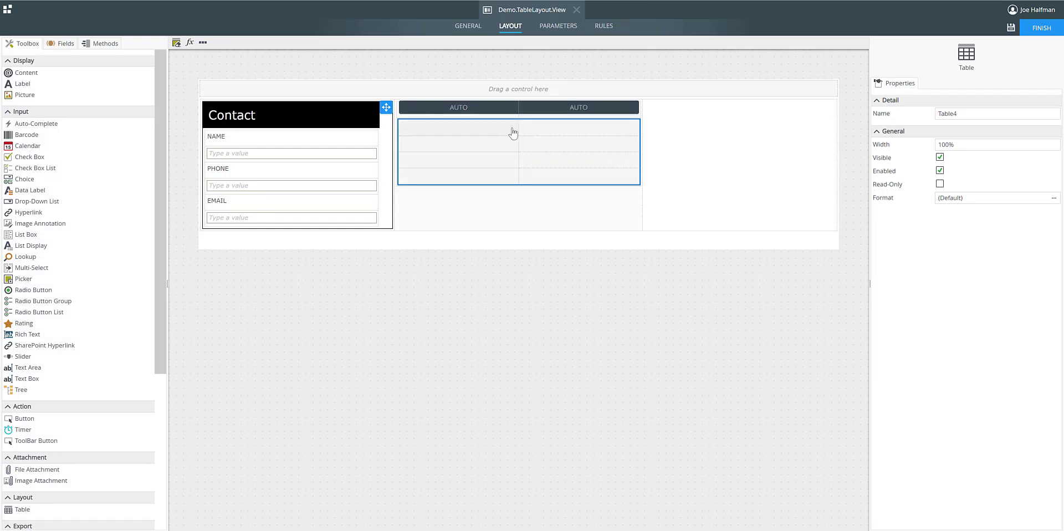
pyautogui.click(499, 133)
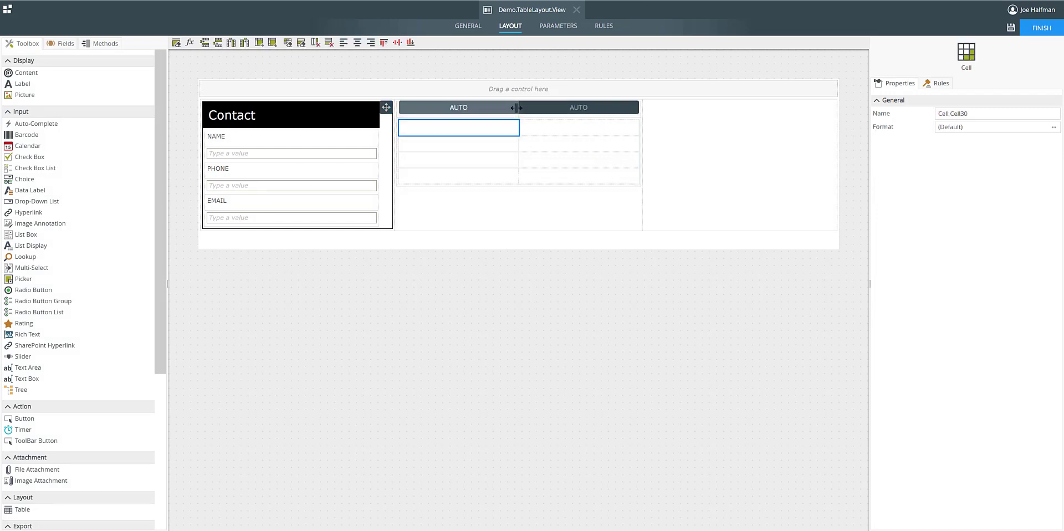
pyautogui.moveTo(515, 107); pyautogui.dragTo(450, 109)
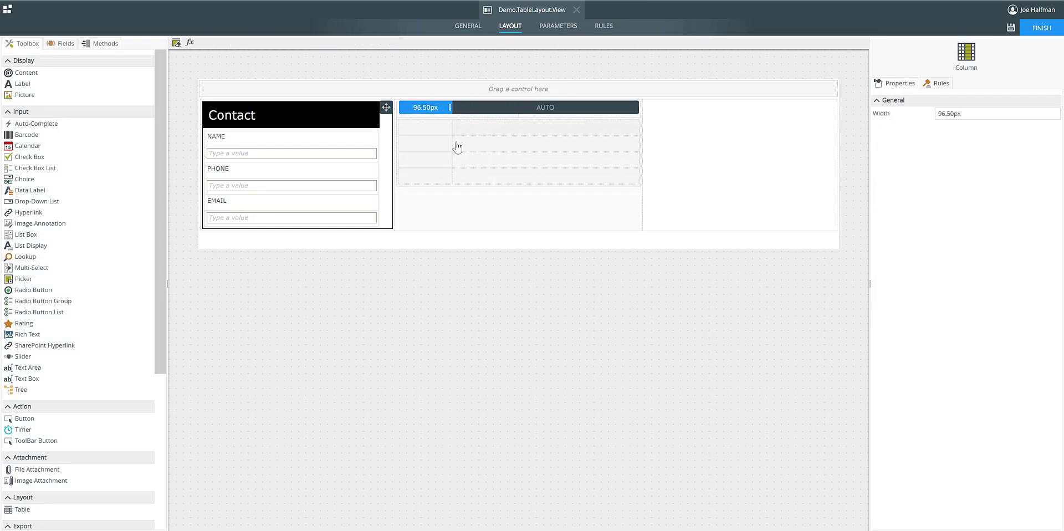
# Insert another table with 2 columns and 2 rows in the outer table's middle cell, beneath the existing nested table.
pyautogui.click(458, 190)
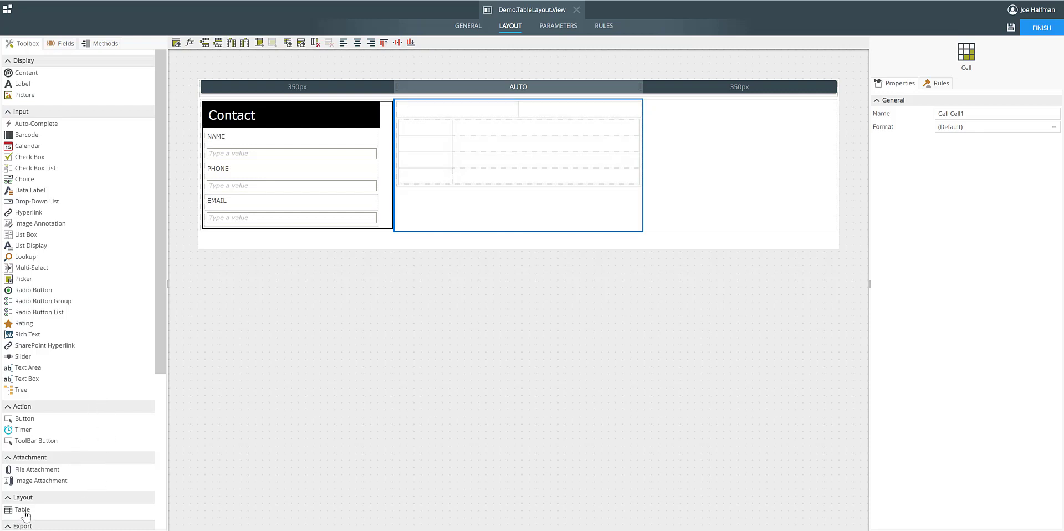
pyautogui.moveTo(25, 514); pyautogui.dragTo(487, 221)
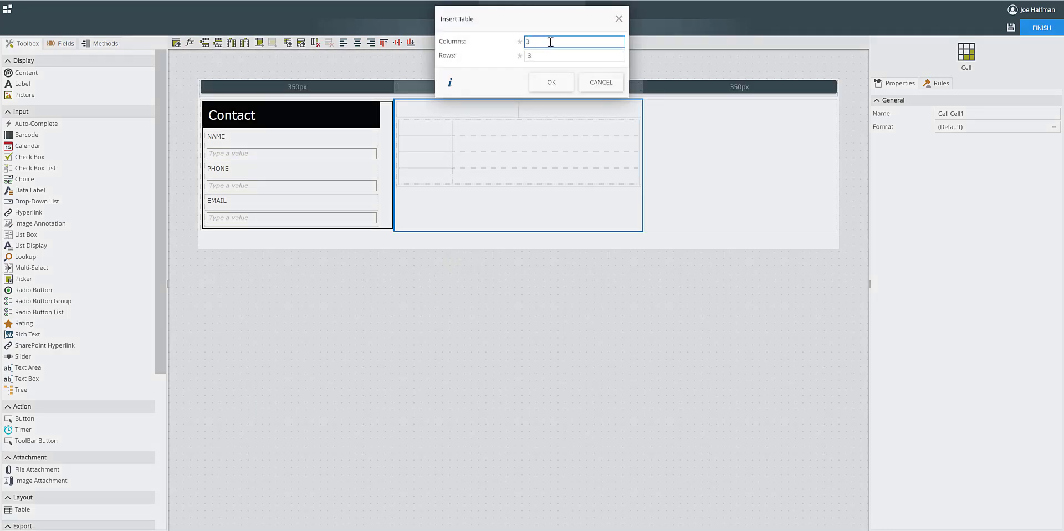
pyautogui.moveTo(551, 42); pyautogui.dragTo(517, 45)
pyautogui.write('2')
pyautogui.doubleClick(525, 55)
pyautogui.write('2')
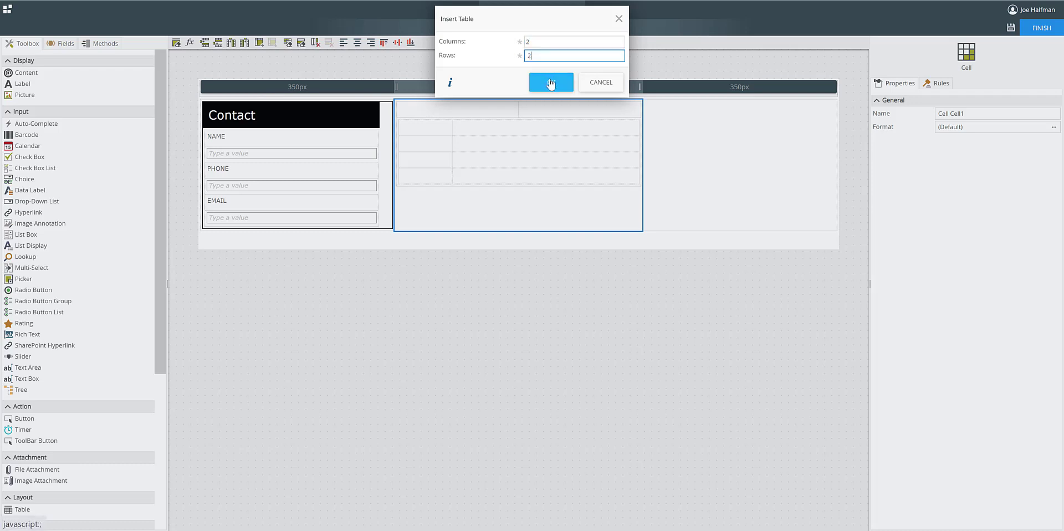
pyautogui.click(551, 84)
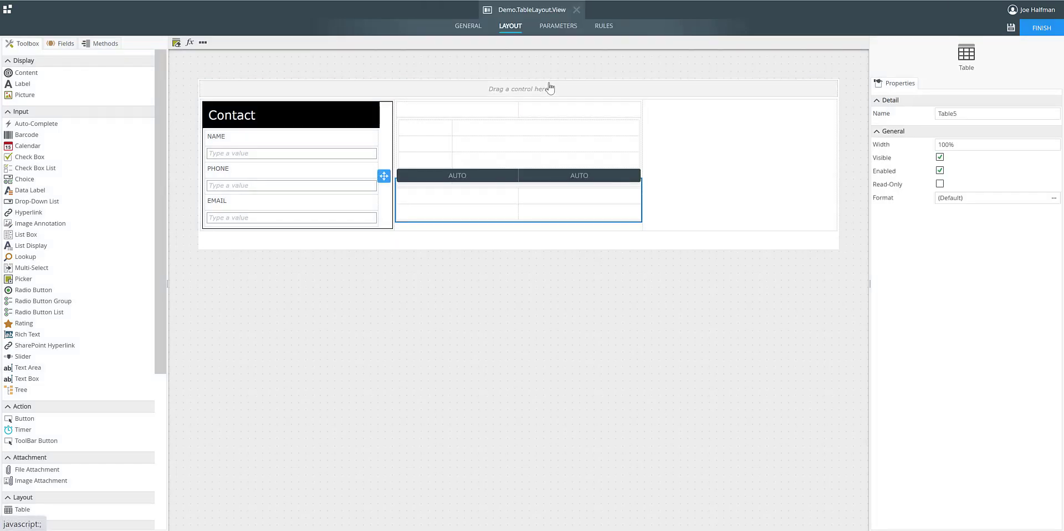
pyautogui.click(564, 353)
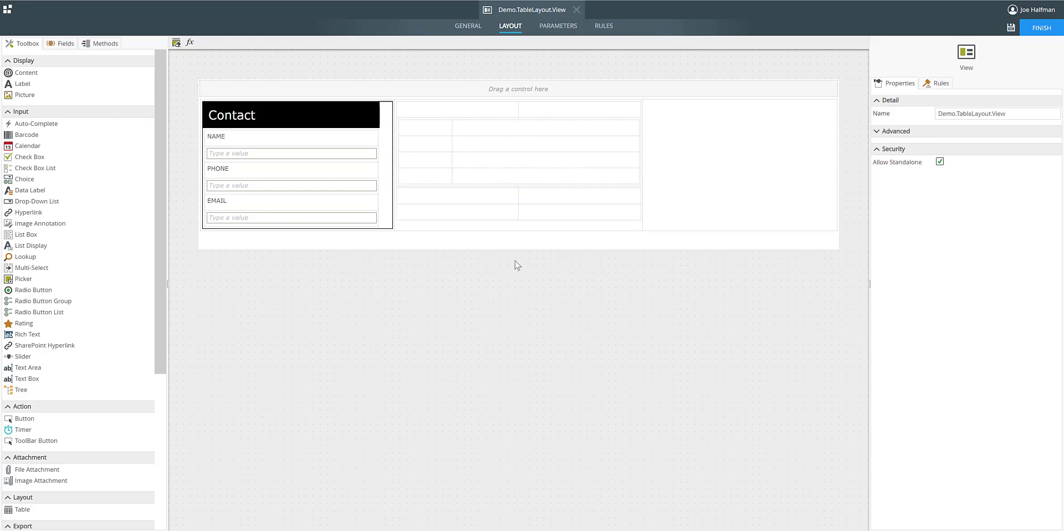
# Select the new 2-by-2 table and examine the border and padding options in its format settings.
pyautogui.click(468, 198)
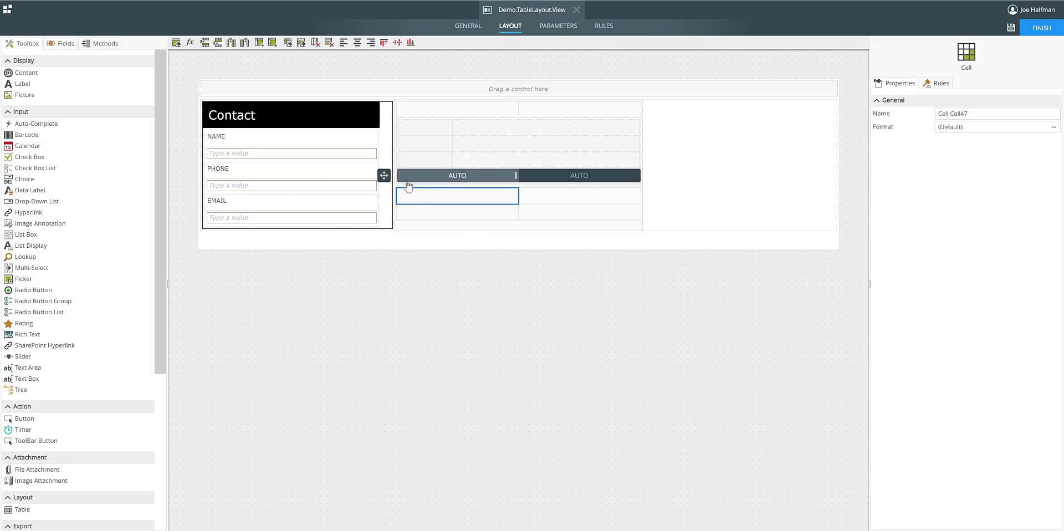
pyautogui.click(384, 176)
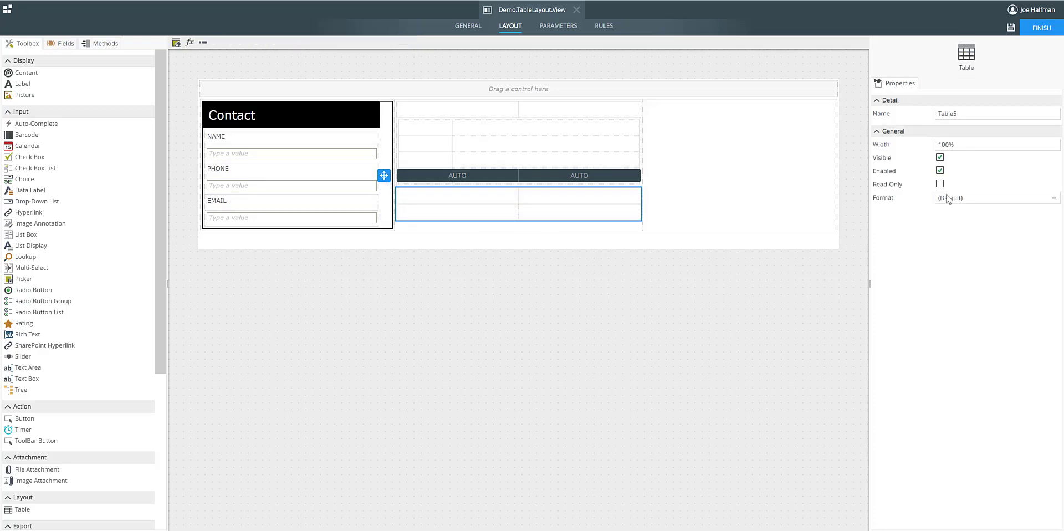
pyautogui.click(1054, 197)
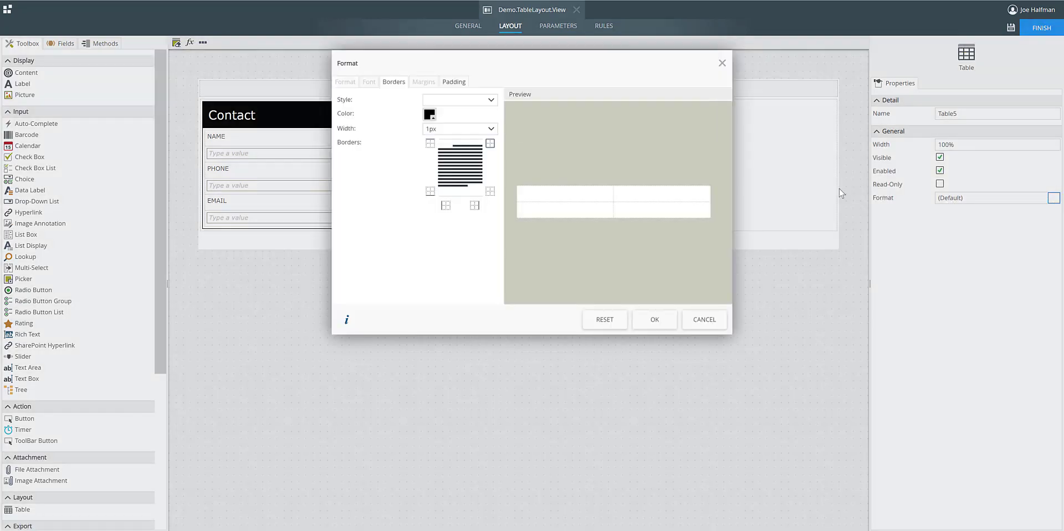
pyautogui.click(453, 82)
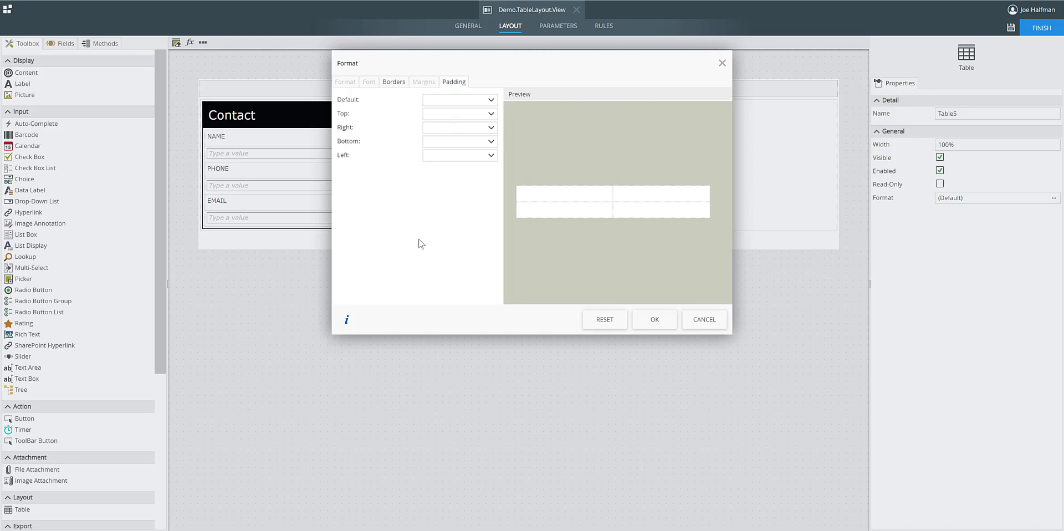
pyautogui.click(657, 324)
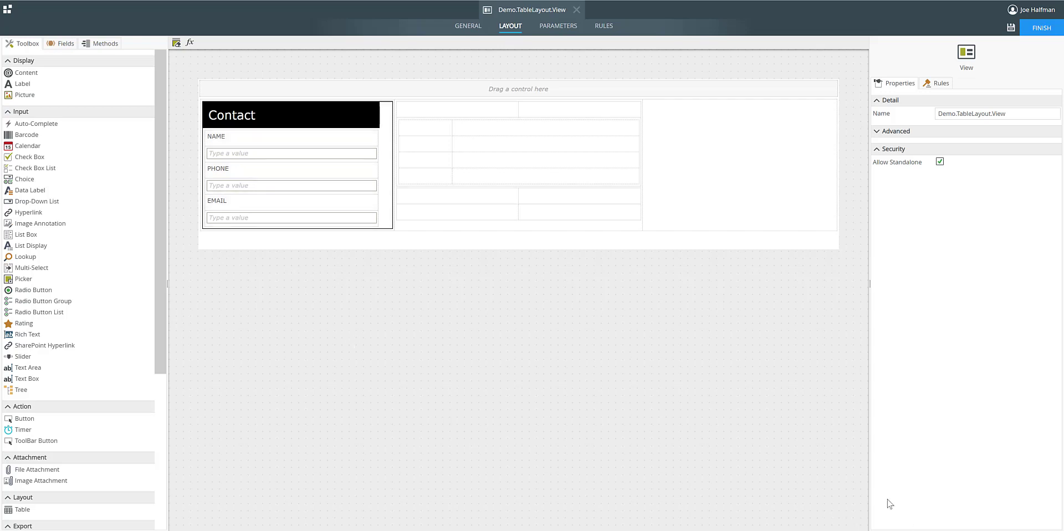
pyautogui.moveTo(168, 284); pyautogui.dragTo(174, 284)
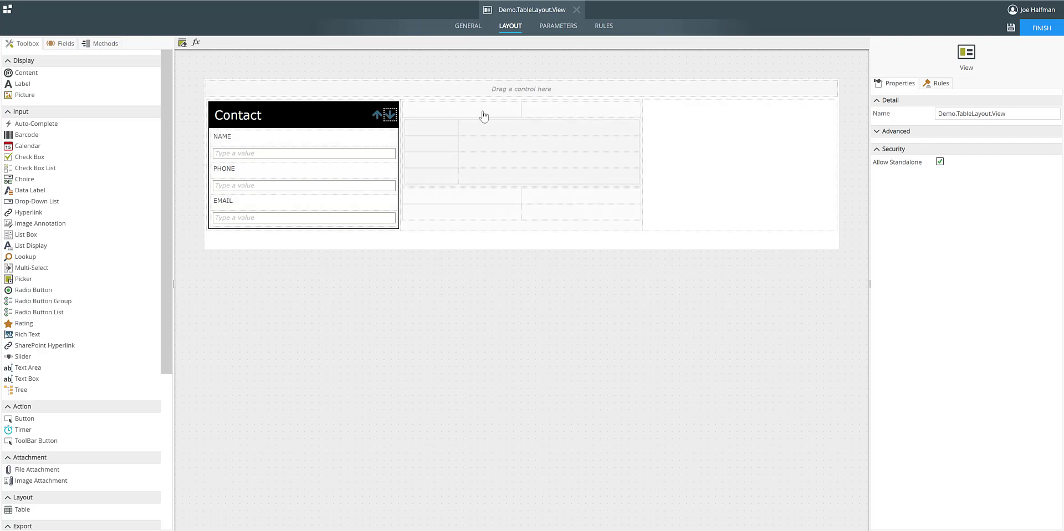
pyautogui.click(603, 31)
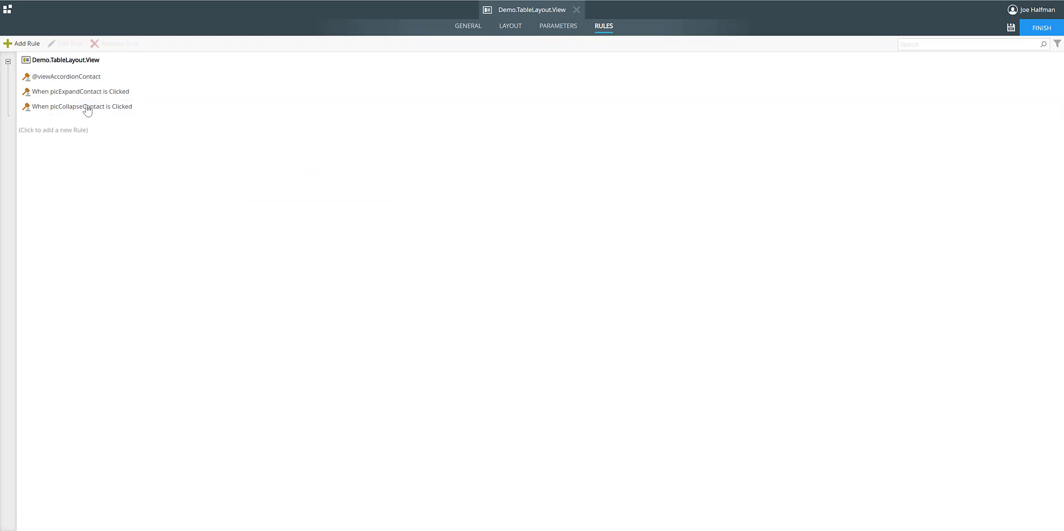
pyautogui.doubleClick(76, 78)
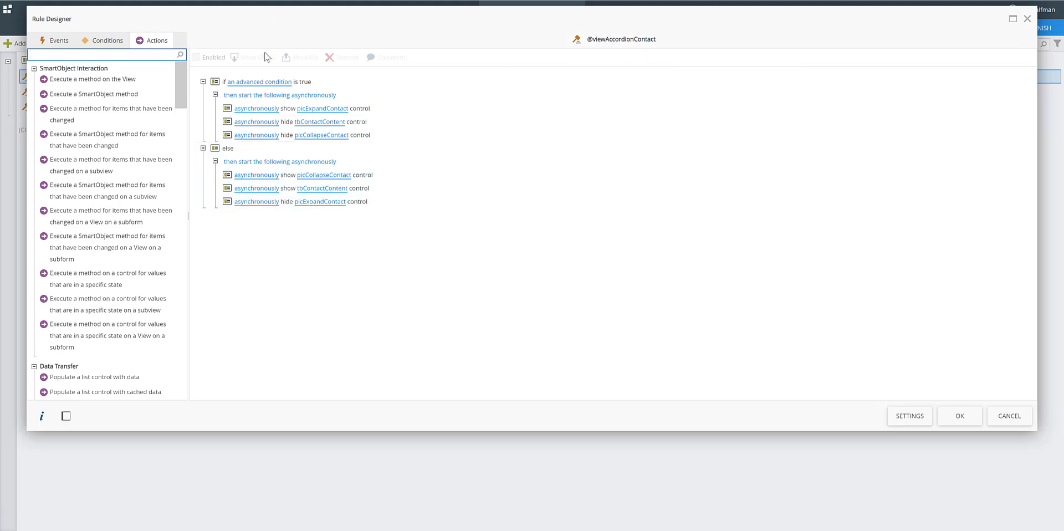
pyautogui.click(265, 84)
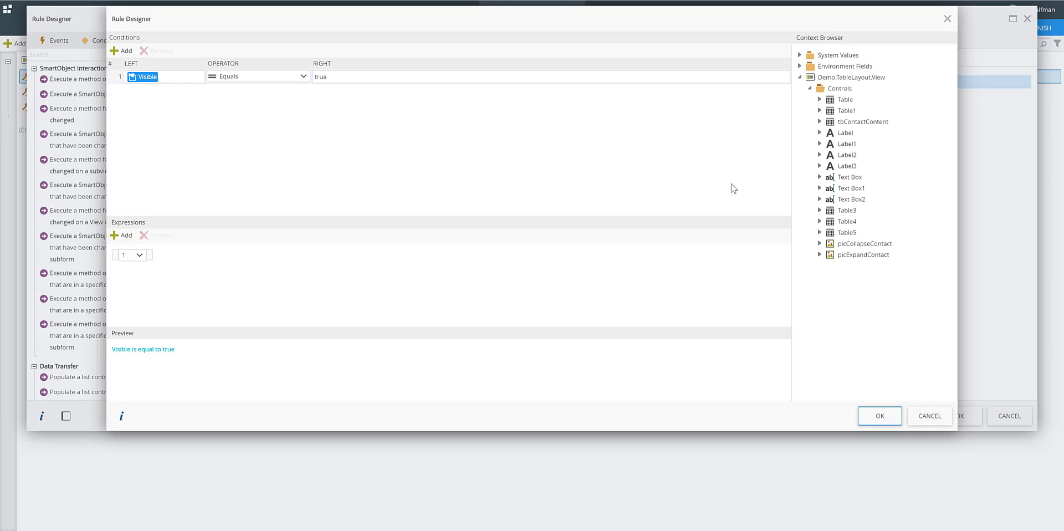
pyautogui.click(820, 121)
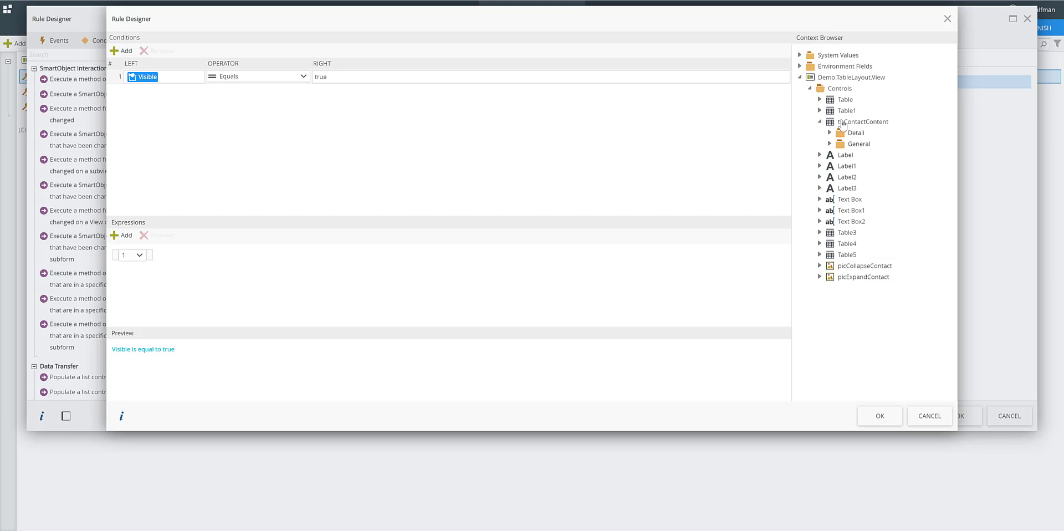
pyautogui.click(830, 144)
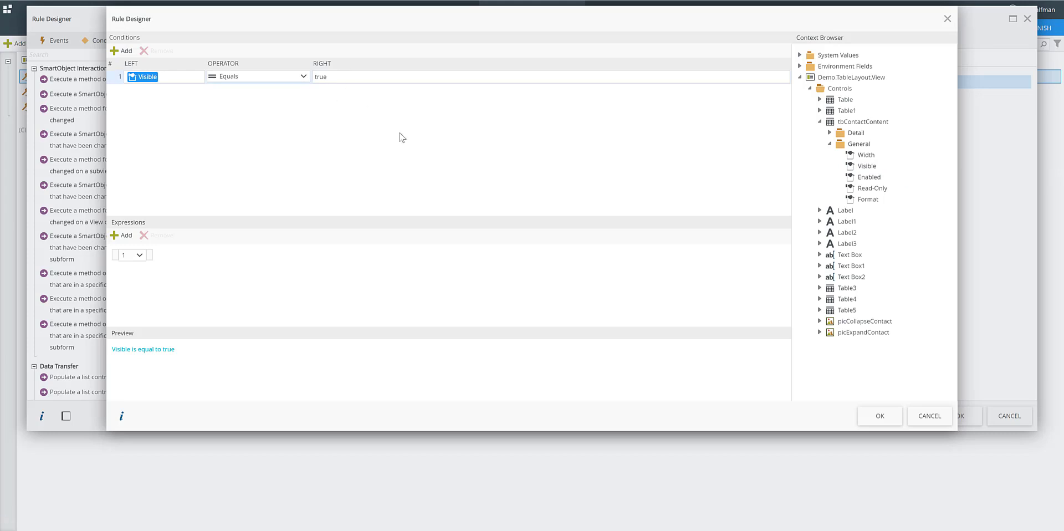
pyautogui.click(936, 420)
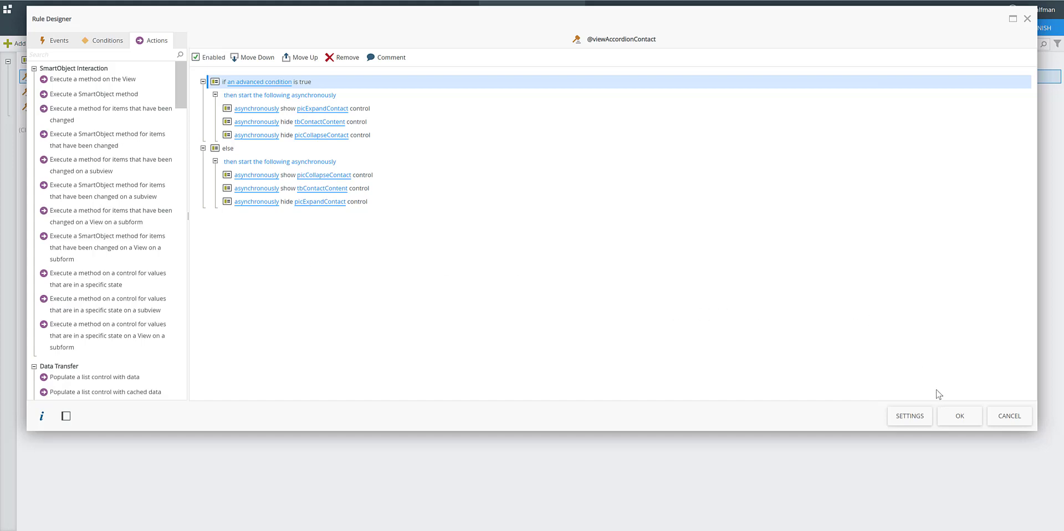
pyautogui.click(962, 414)
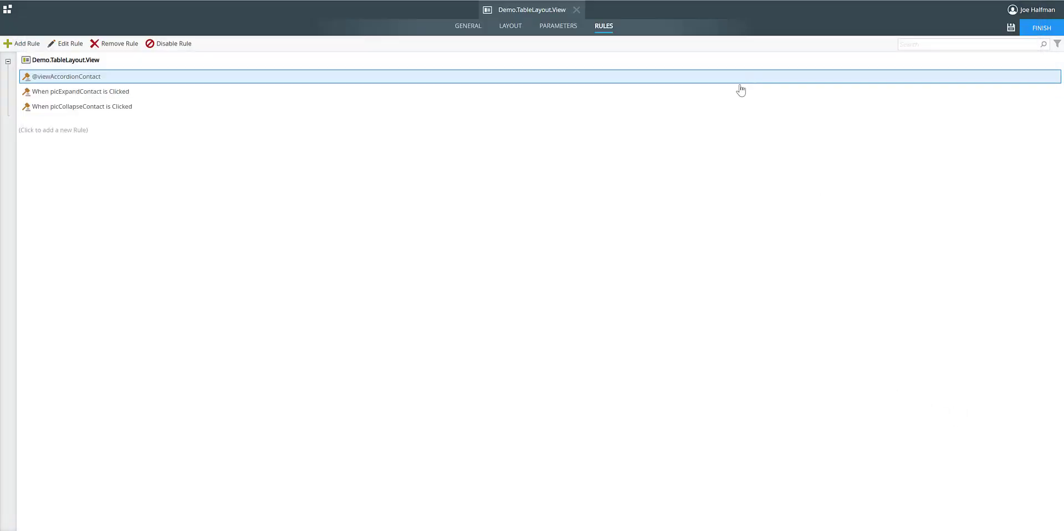
pyautogui.click(511, 27)
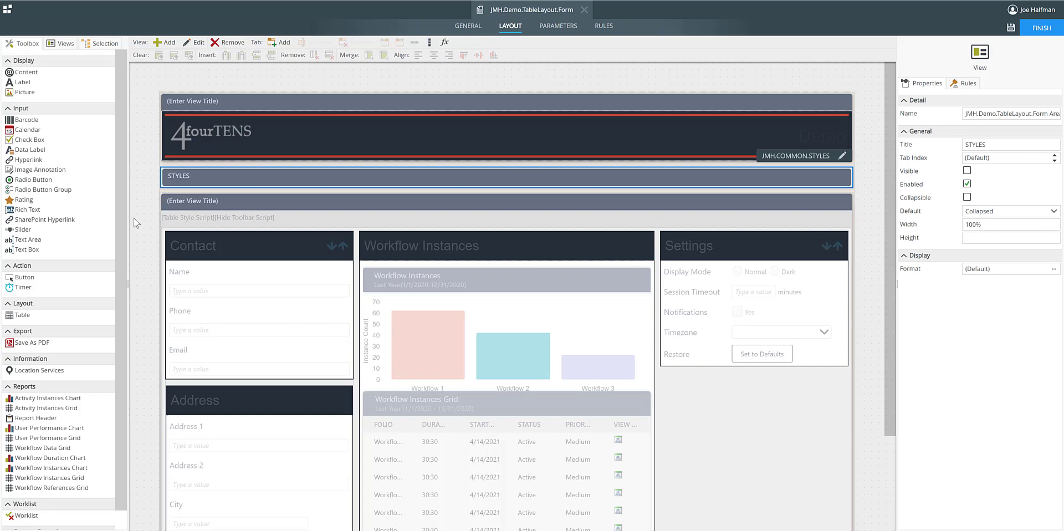
# Examine the Contact, Workflow Instances and Settings sections in the JMH.Demo.TableLayout.Form layout with the STYLES view deselected.
pyautogui.scroll(-1, 150, 226)
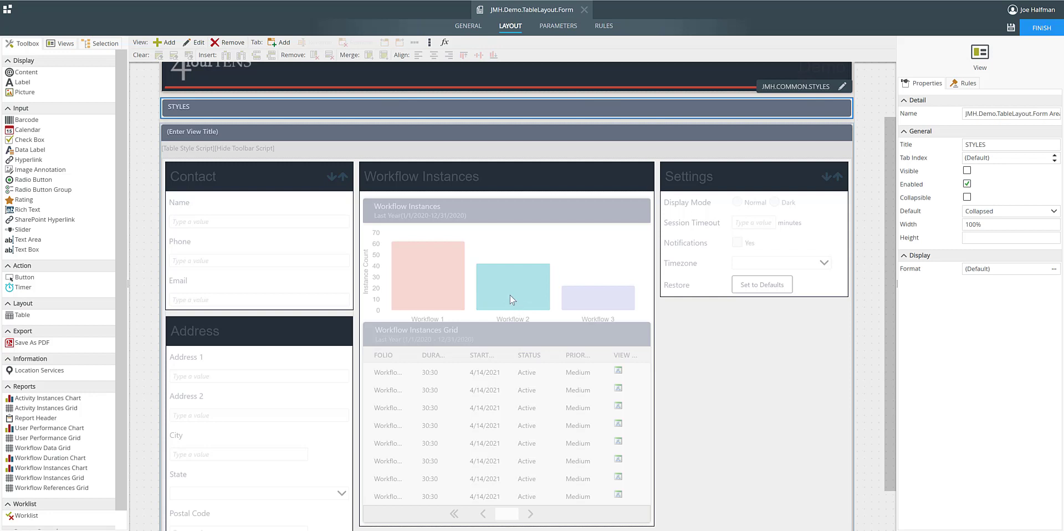
pyautogui.click(871, 344)
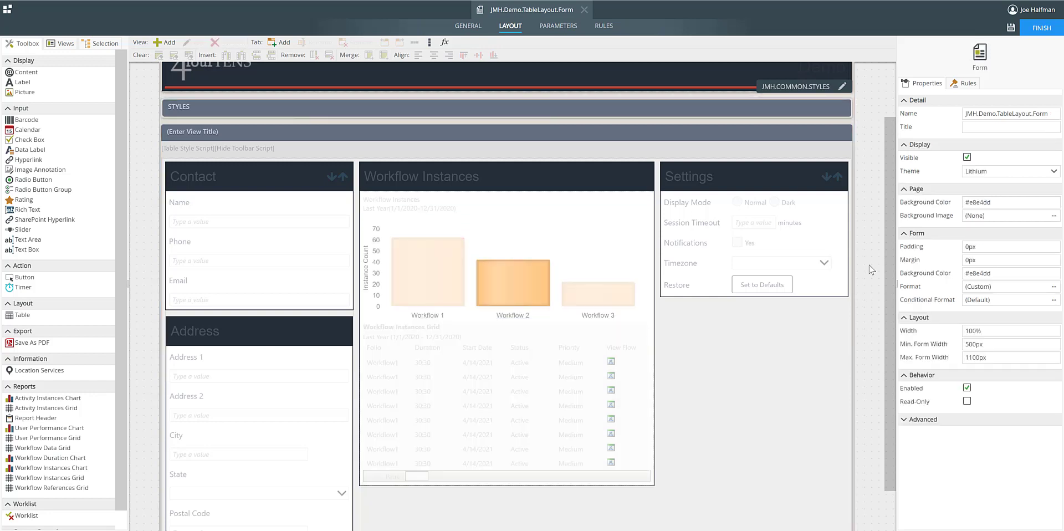